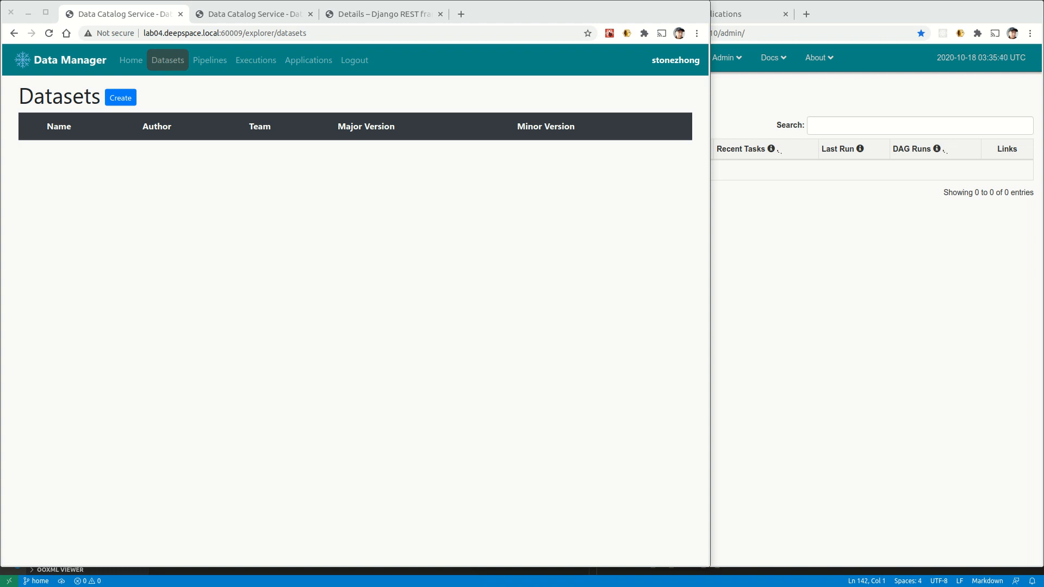
Start a new application named Import Trading Data for the trading team.
left_click_drag(1, 73, 342, 170)
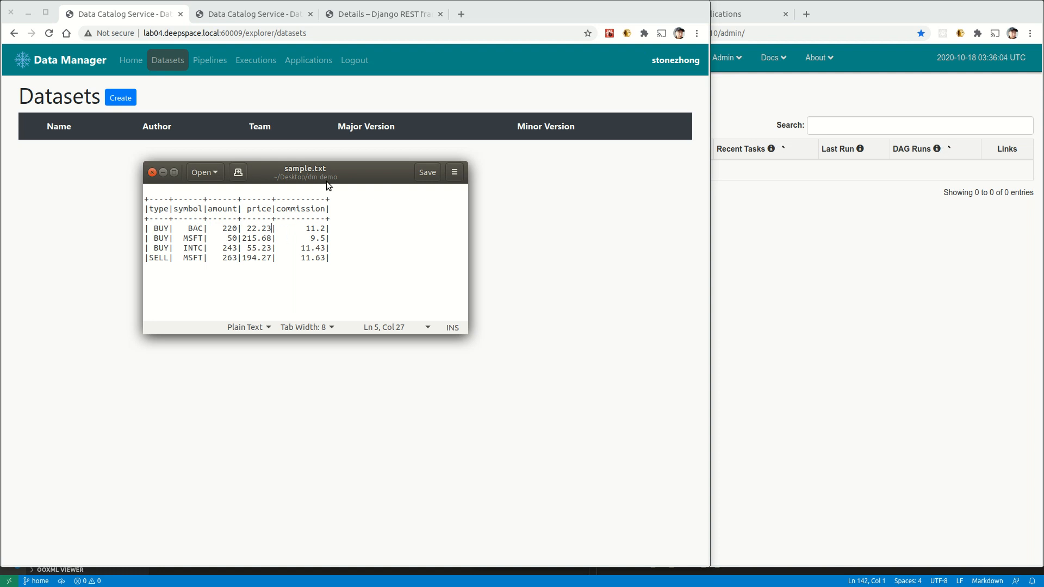
left_click_drag(363, 172, 0, 217)
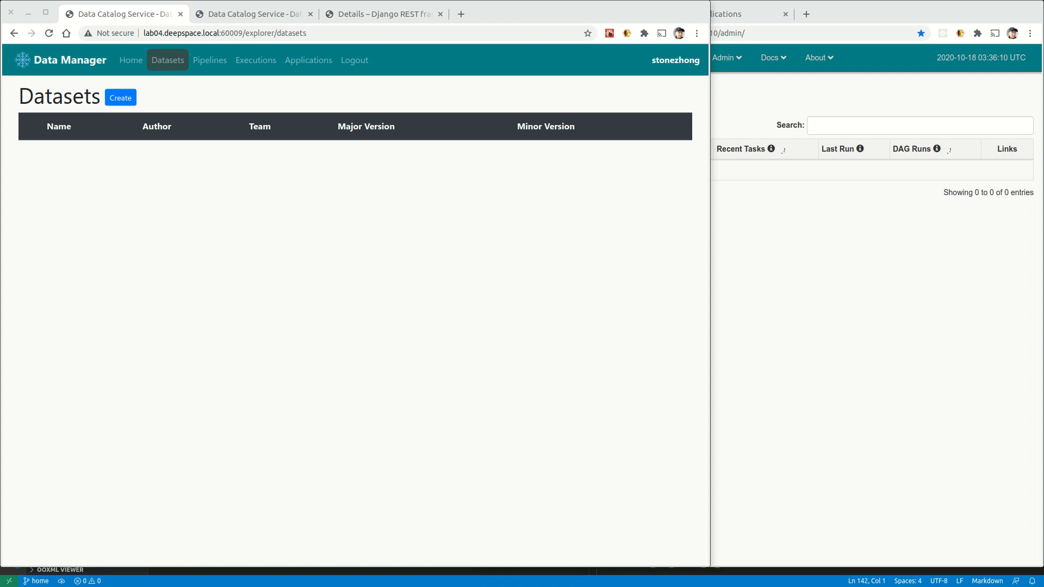
left_click(297, 61)
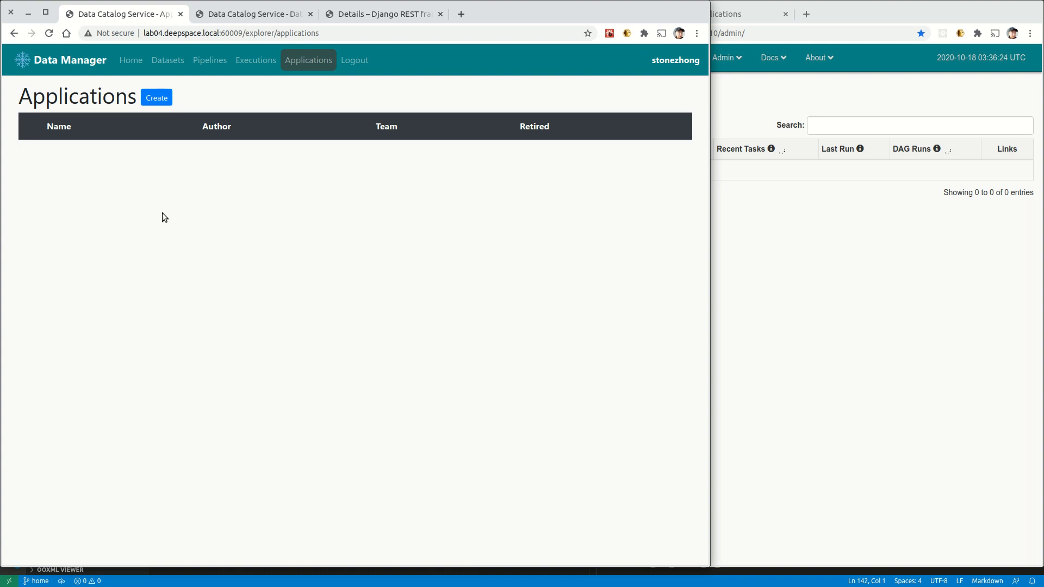
left_click(162, 101)
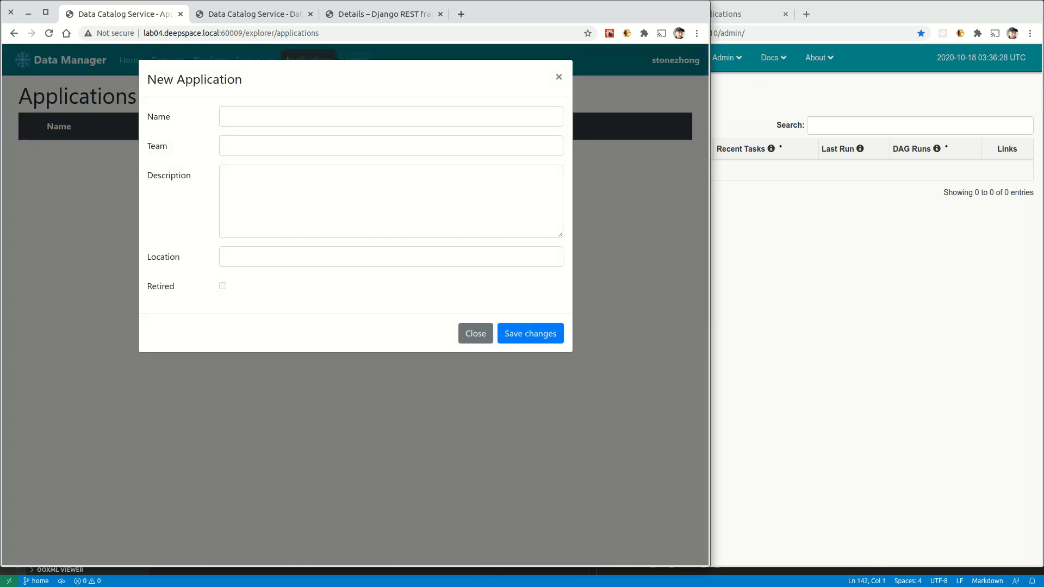
left_click(261, 120)
left_click(258, 220)
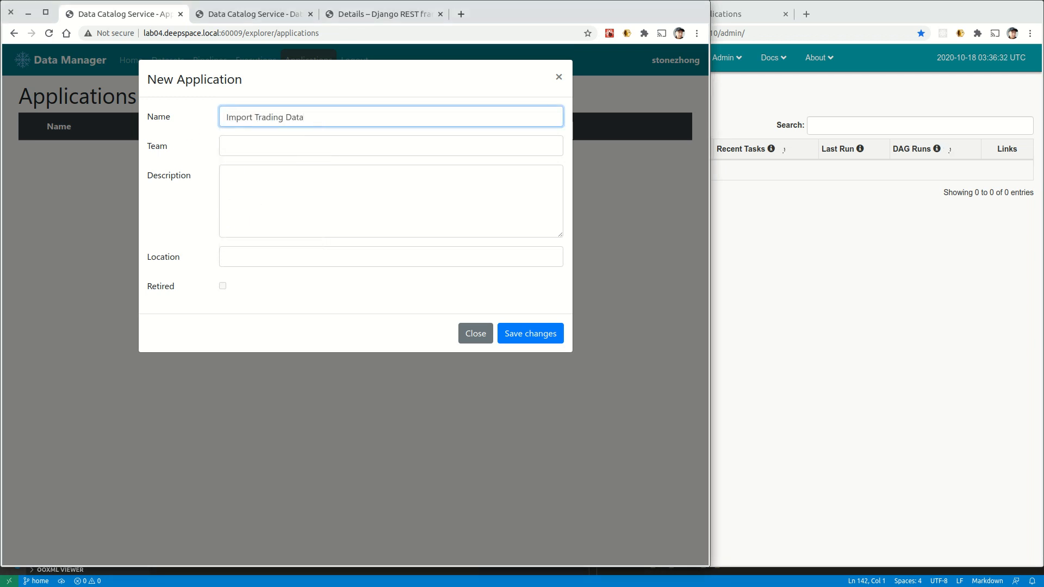
left_click(235, 148)
left_click(242, 190)
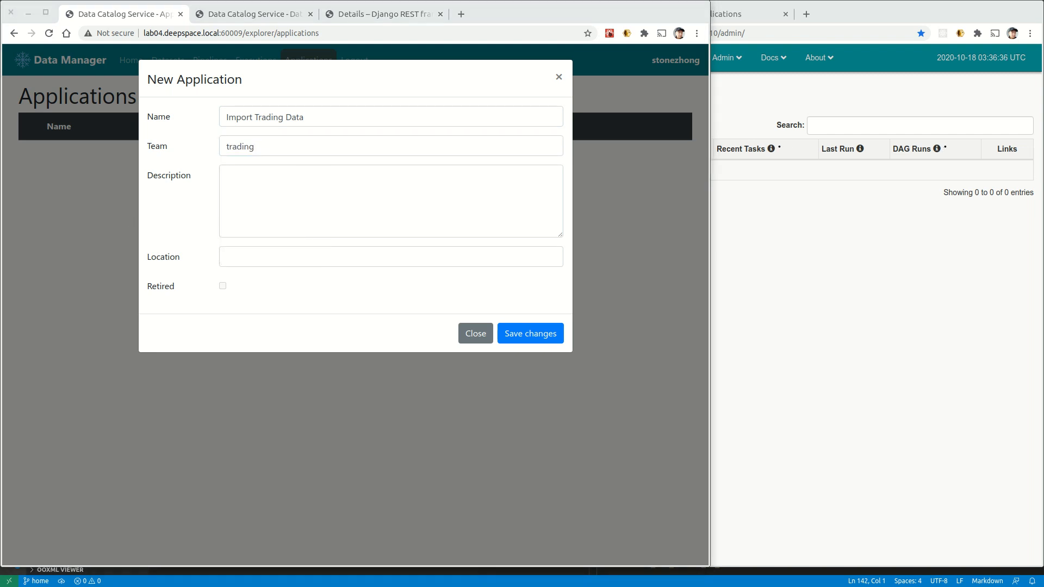
Describe it as 'Generate sample trading data', set location hdfs:////etl/apps/generate_trading_samples/1.0.0.0, and save.
left_click(255, 191)
type("Generate sample trading data")
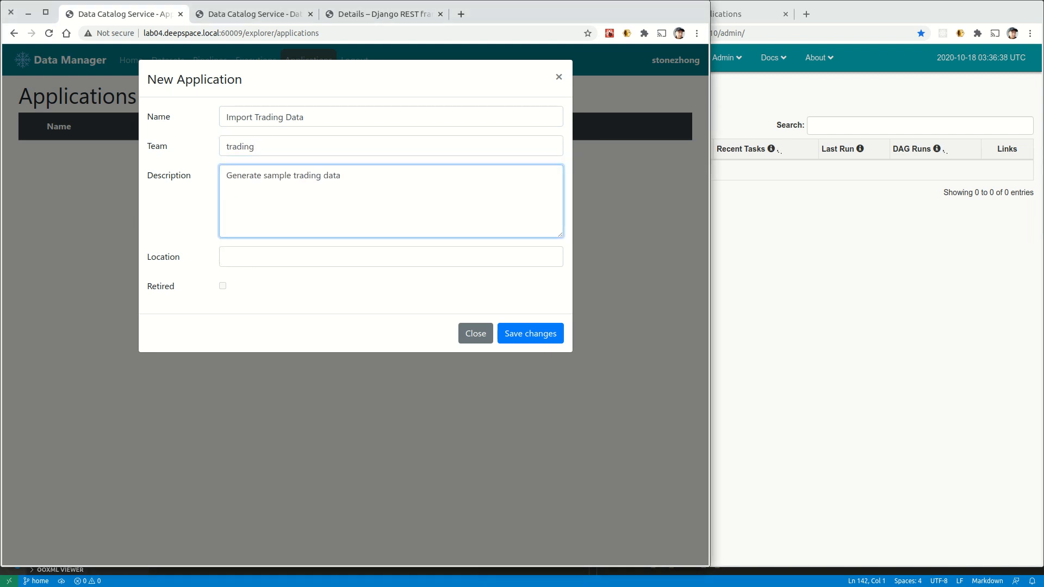
left_click(256, 257)
left_click(298, 303)
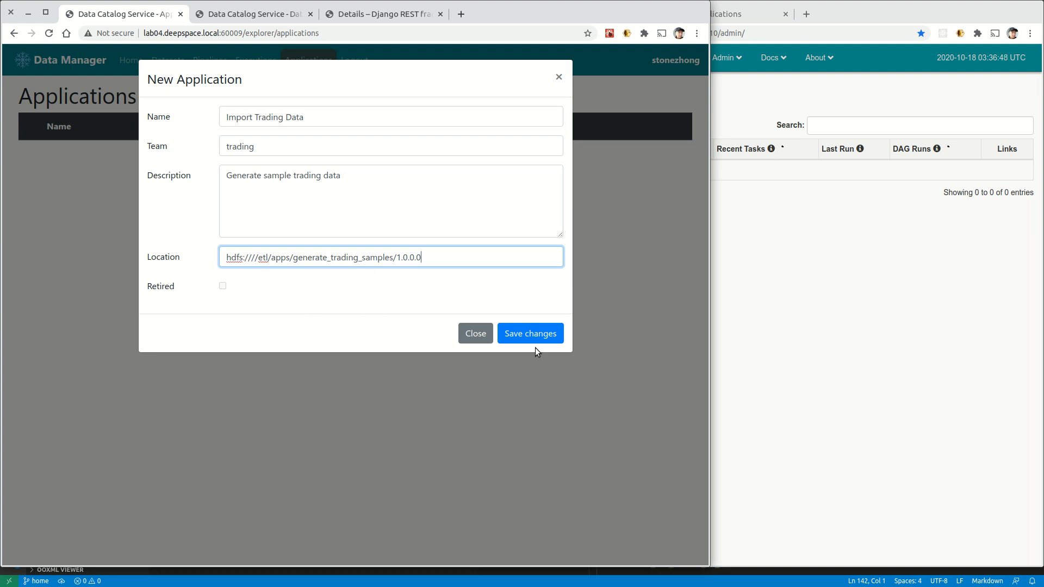
left_click(542, 333)
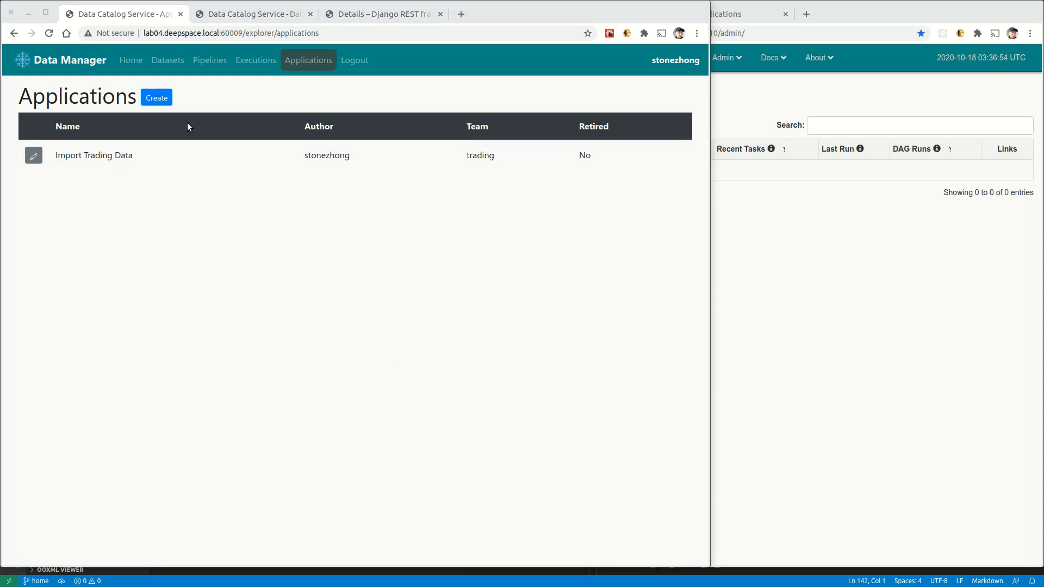
Create the tradings dataset for team trading, described as daily trading data.
left_click(168, 61)
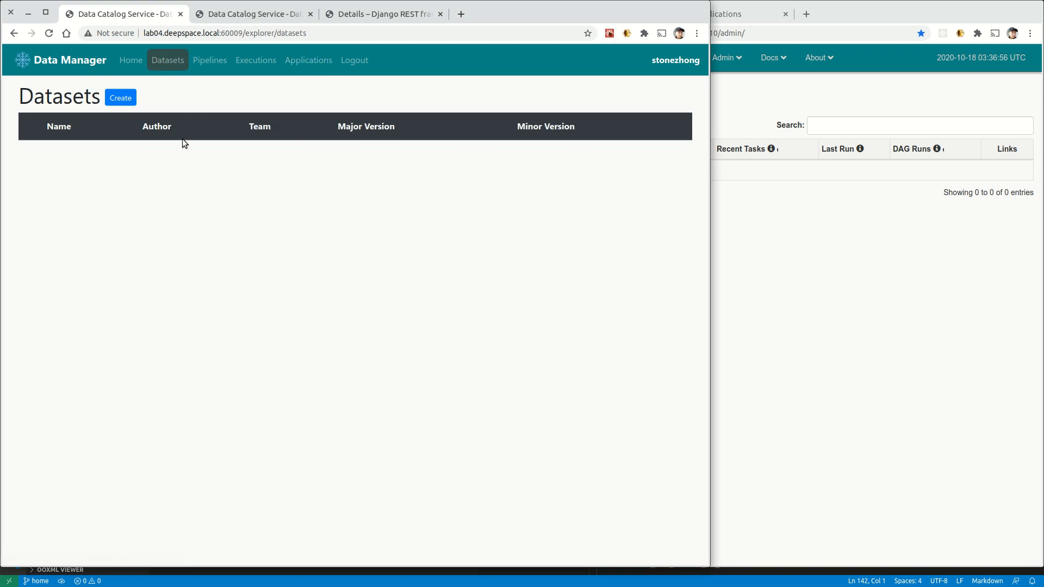
left_click(121, 99)
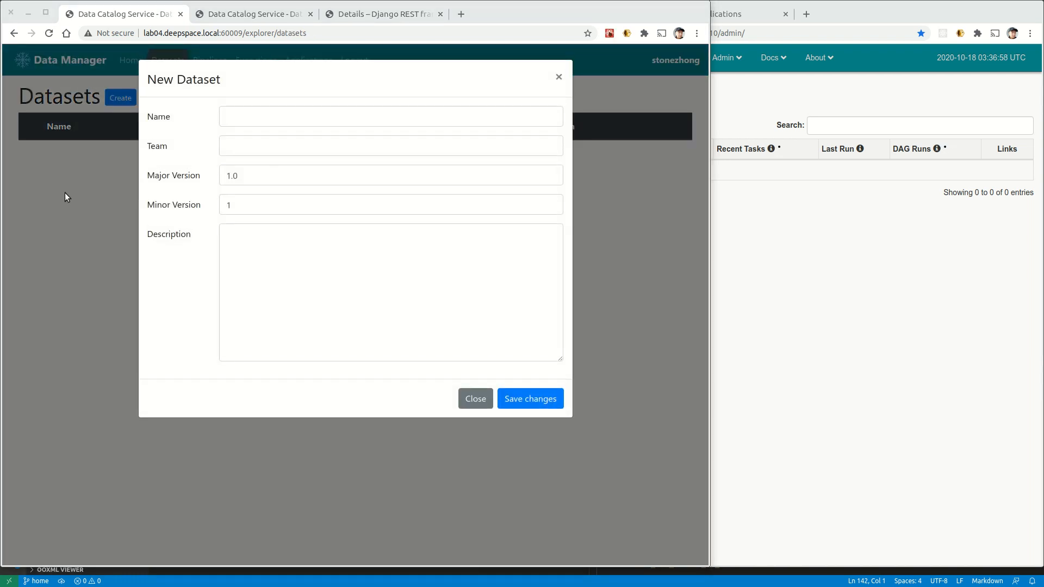
left_click(264, 113)
type("tradings")
key("alt+Tab")
left_click(253, 152)
left_click(239, 191)
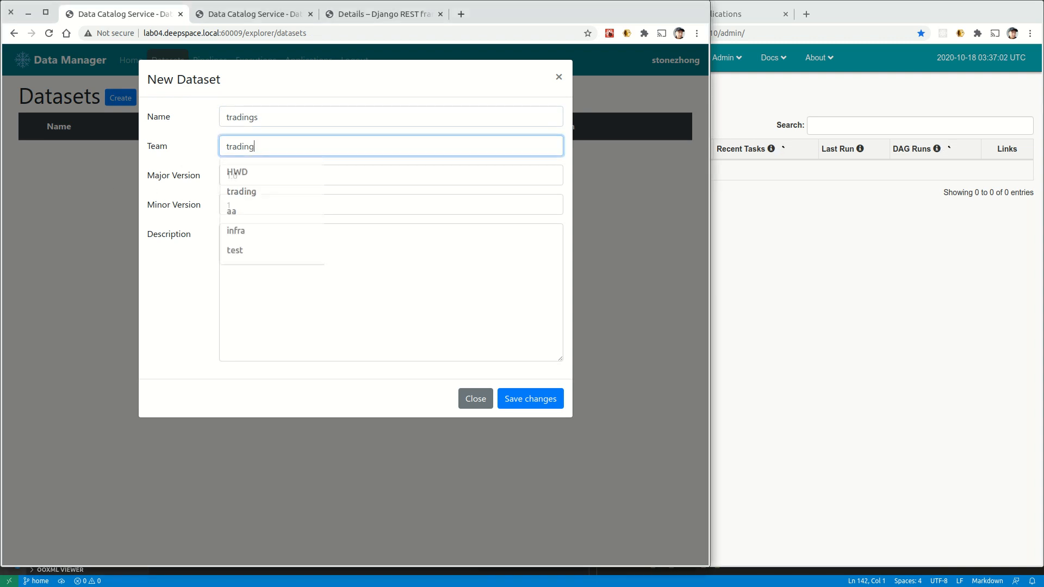
key("alt+Tab")
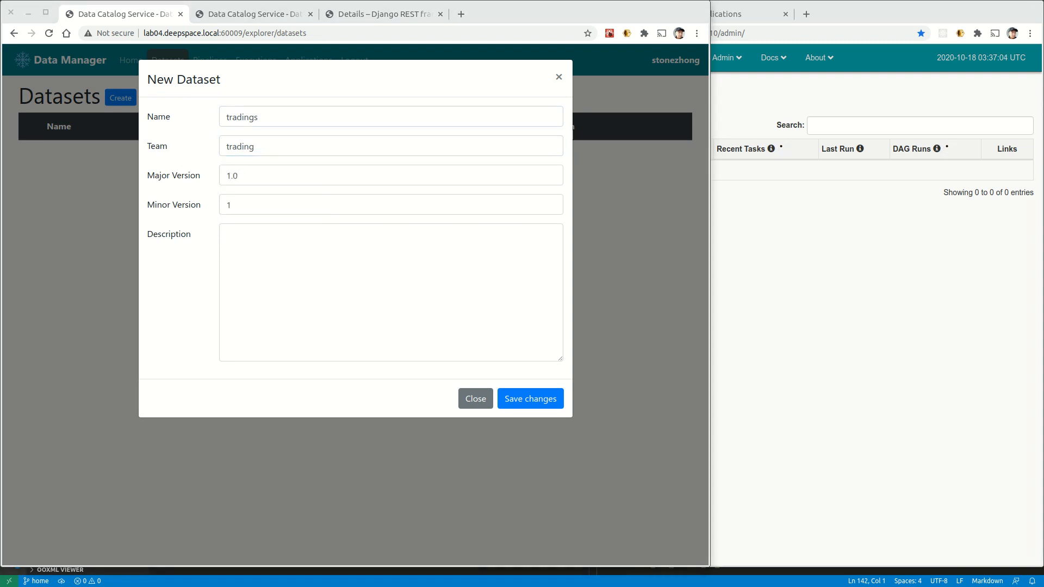
left_click(301, 250)
type("daily trading data")
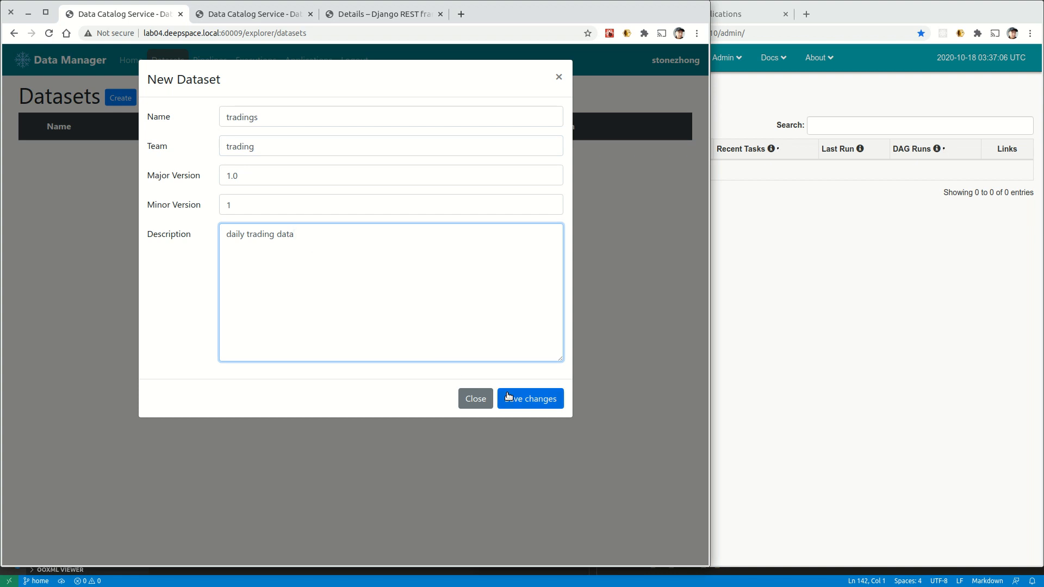
left_click(528, 400)
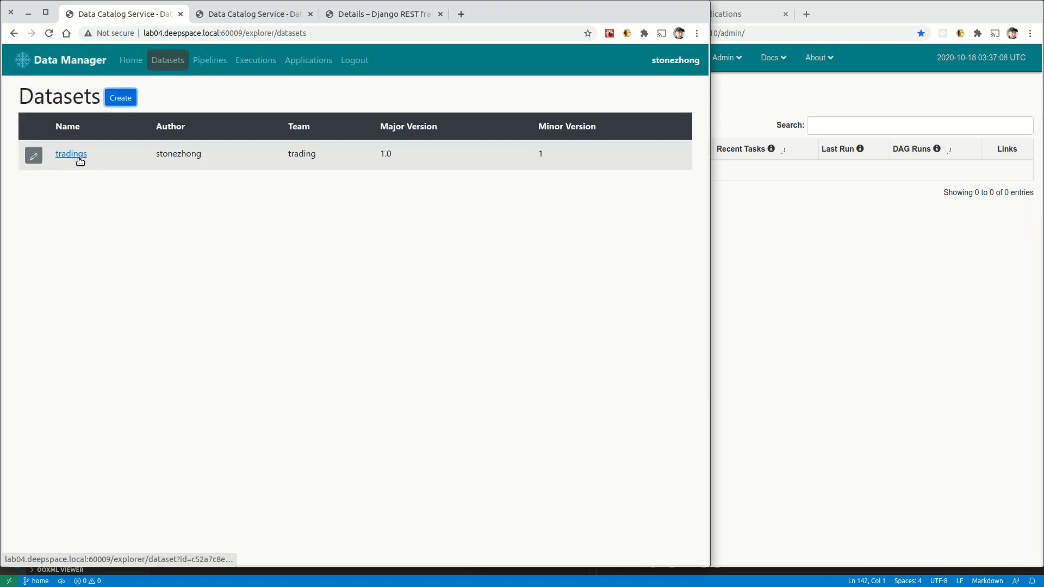
Create the trading-team top_picks dataset ('top 3 stocks daily by trading volume') and view its details.
left_click(120, 98)
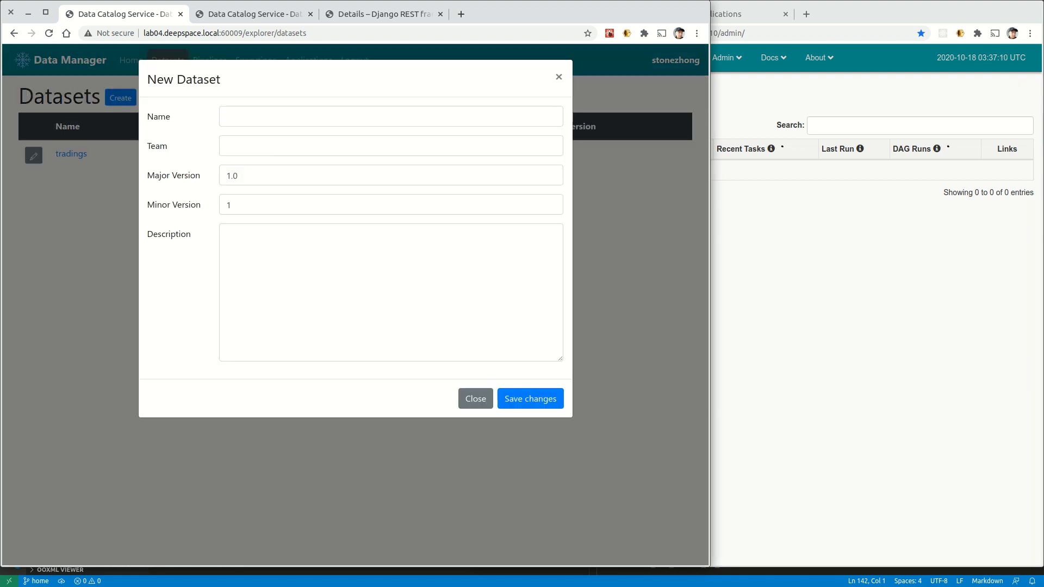
key("alt+Tab")
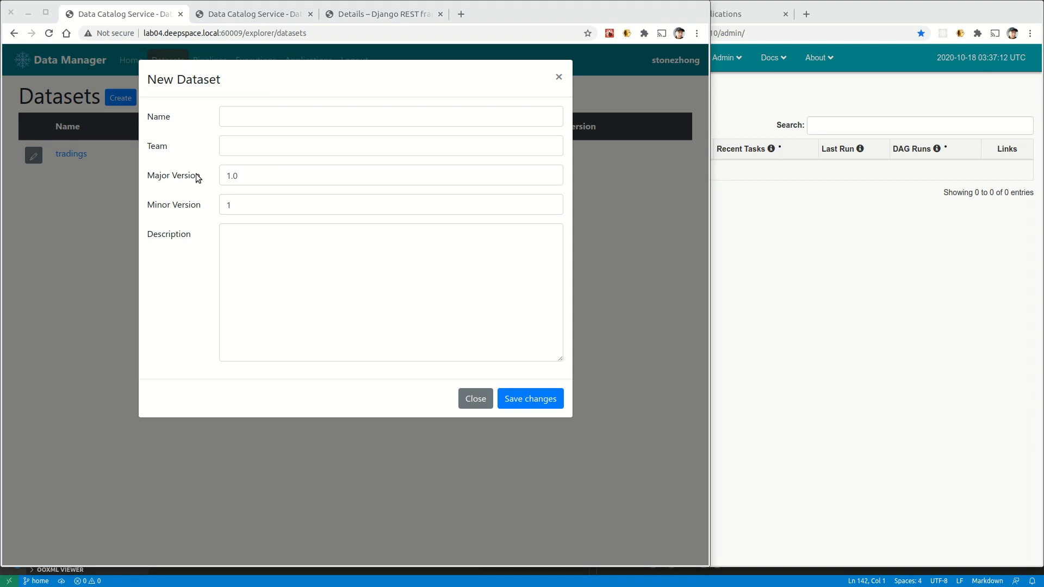
left_click(245, 116)
left_click(301, 145)
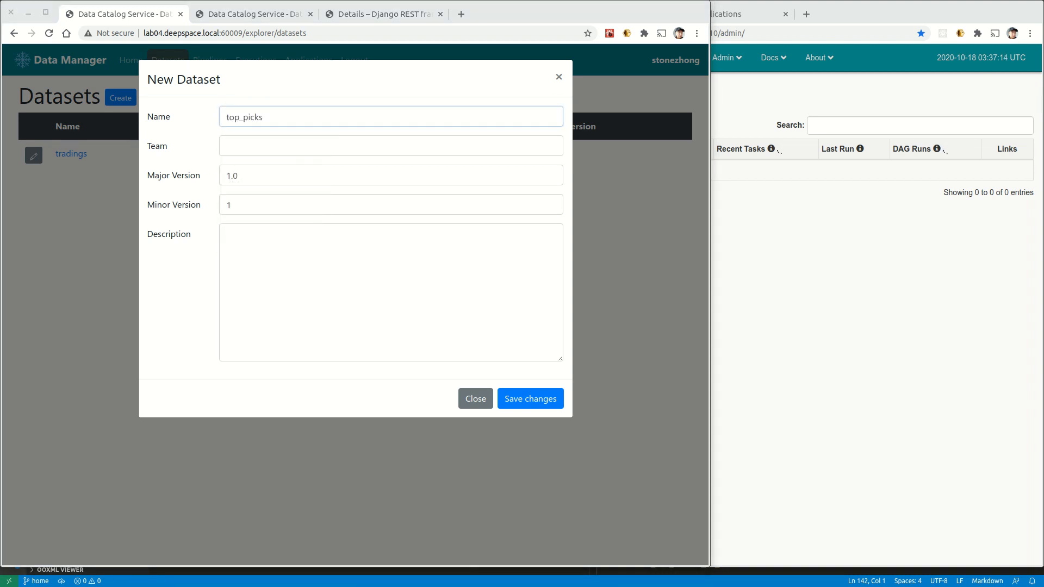
left_click(242, 152)
left_click(250, 177)
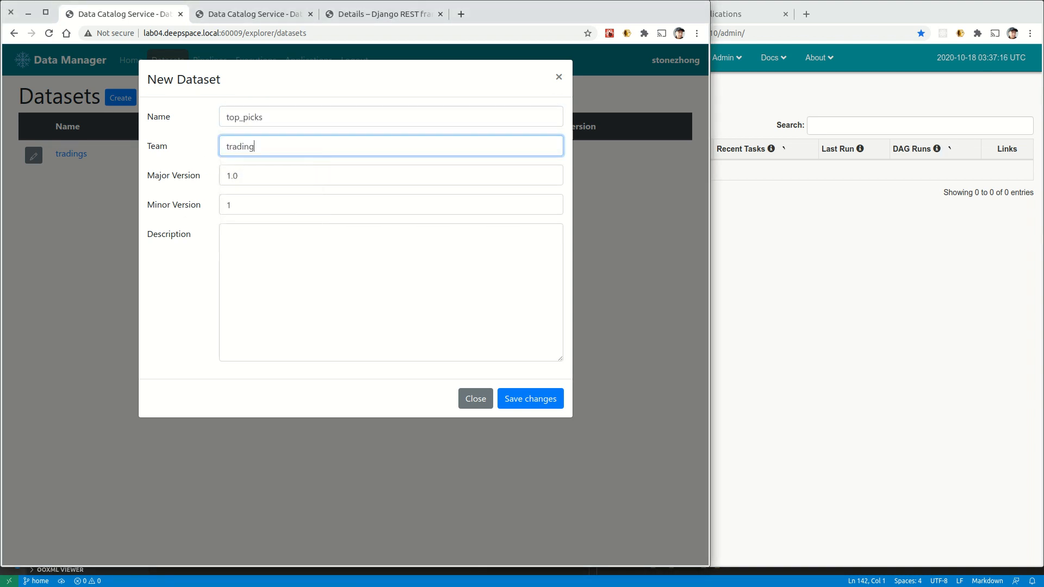
key("alt+Tab")
left_click(277, 256)
type("top 3 stocks daily by trading volume")
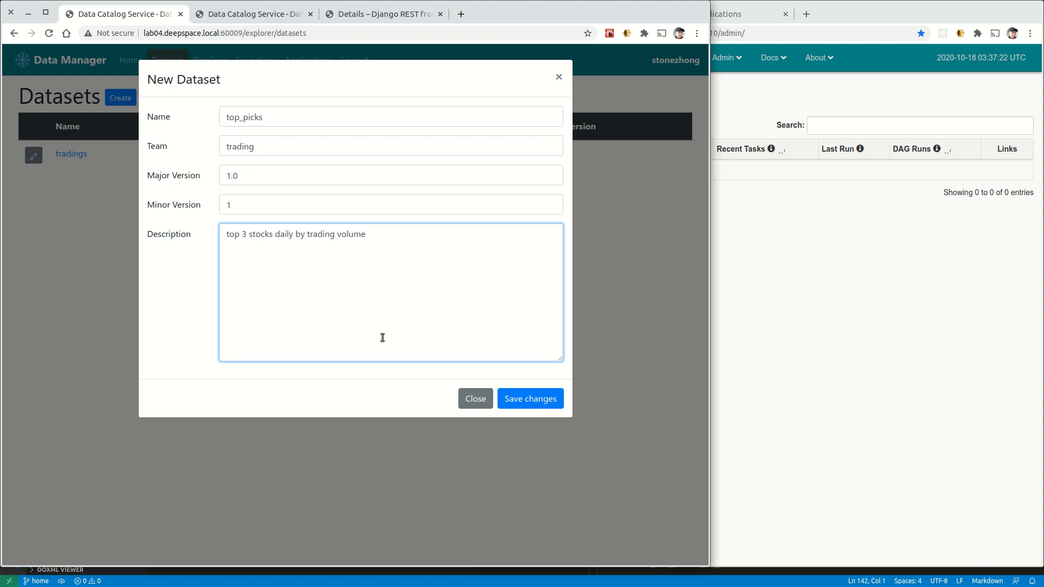
left_click(517, 399)
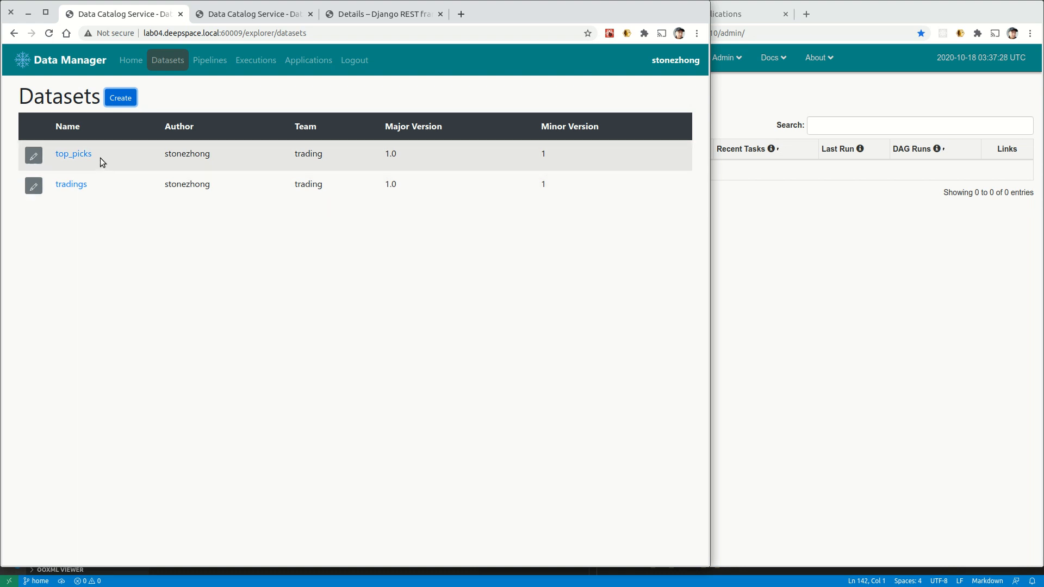
left_click(76, 156)
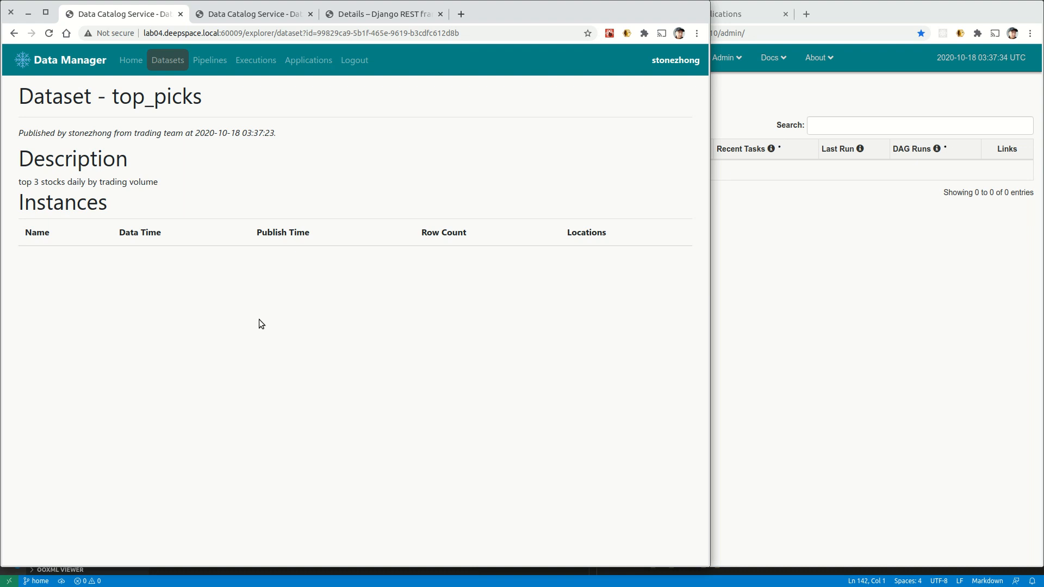
Start a new pipeline named import-trading-data for team trading, category daily.
left_click(197, 64)
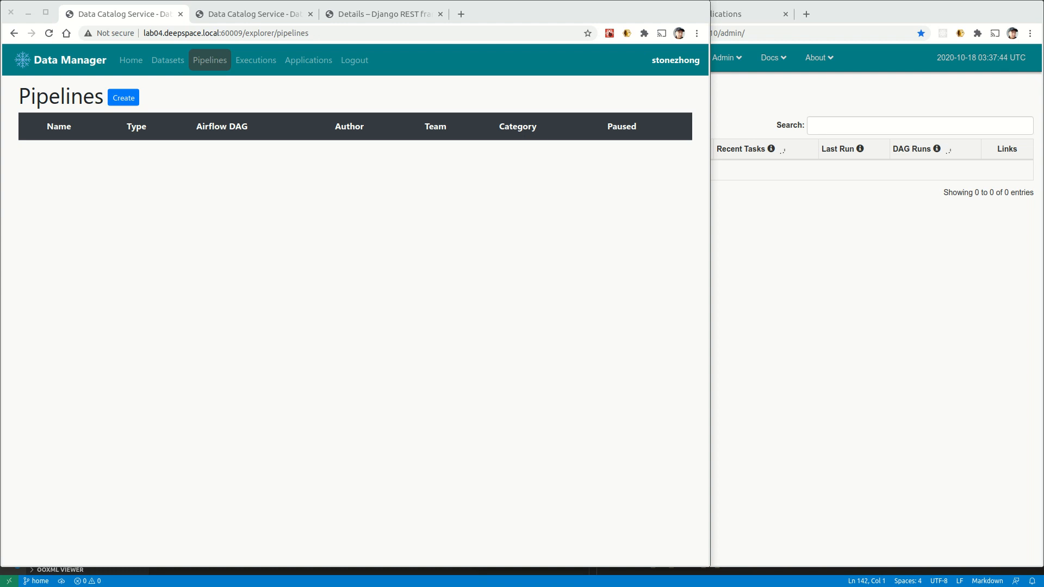
left_click(131, 98)
left_click(130, 136)
left_click(163, 159)
left_click(303, 137)
left_click(335, 159)
left_click(496, 136)
left_click(506, 158)
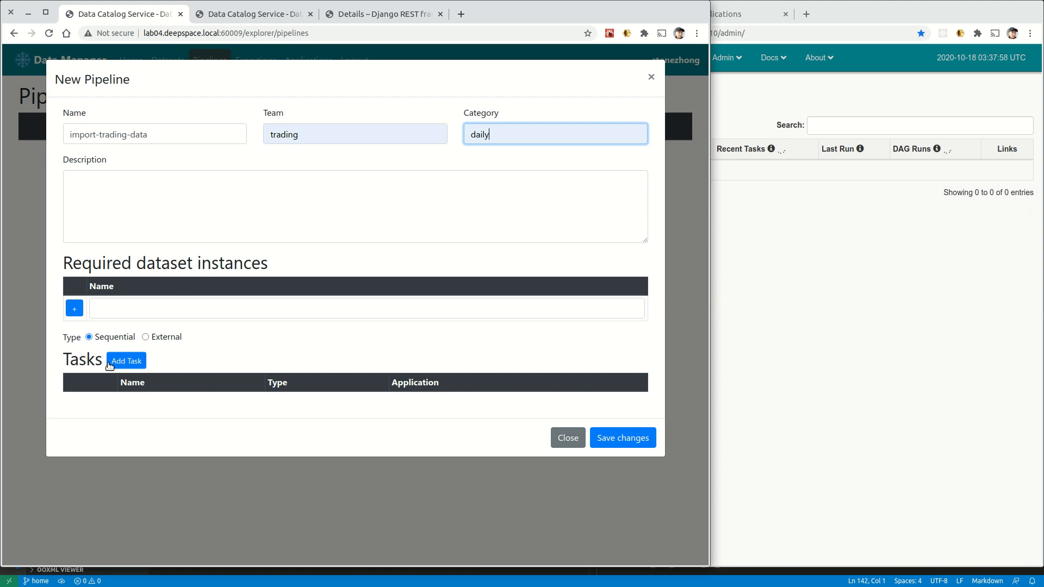
Add an import-trading-data task running the Import Trading Data application, and save the pipeline.
left_click(121, 365)
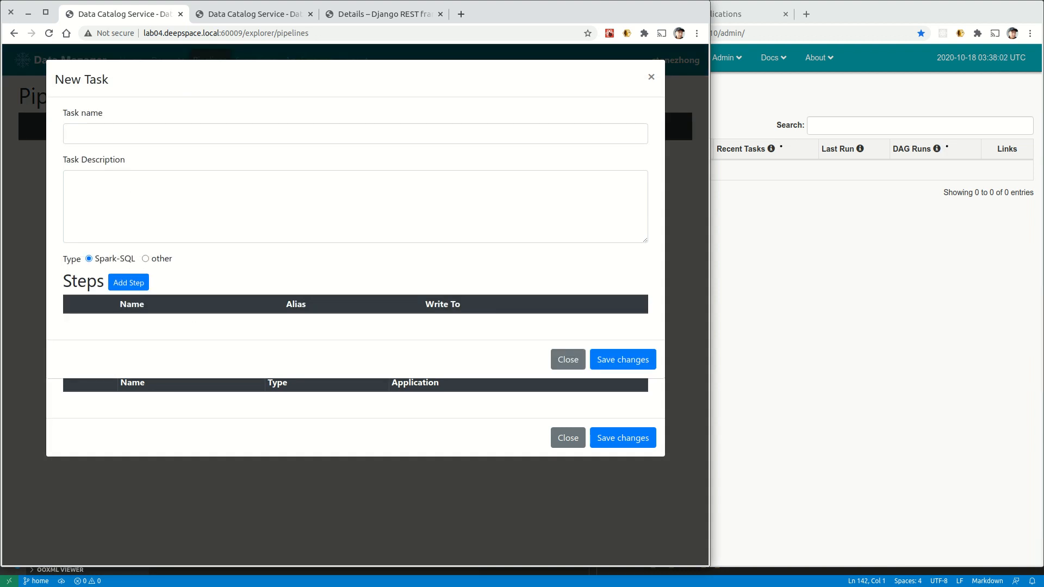
left_click(133, 133)
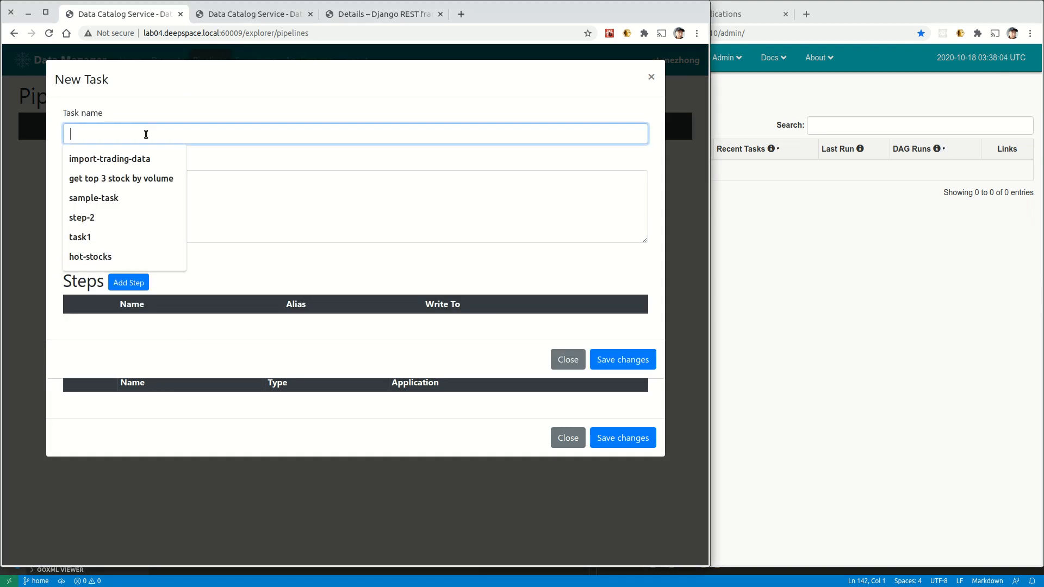
left_click(108, 159)
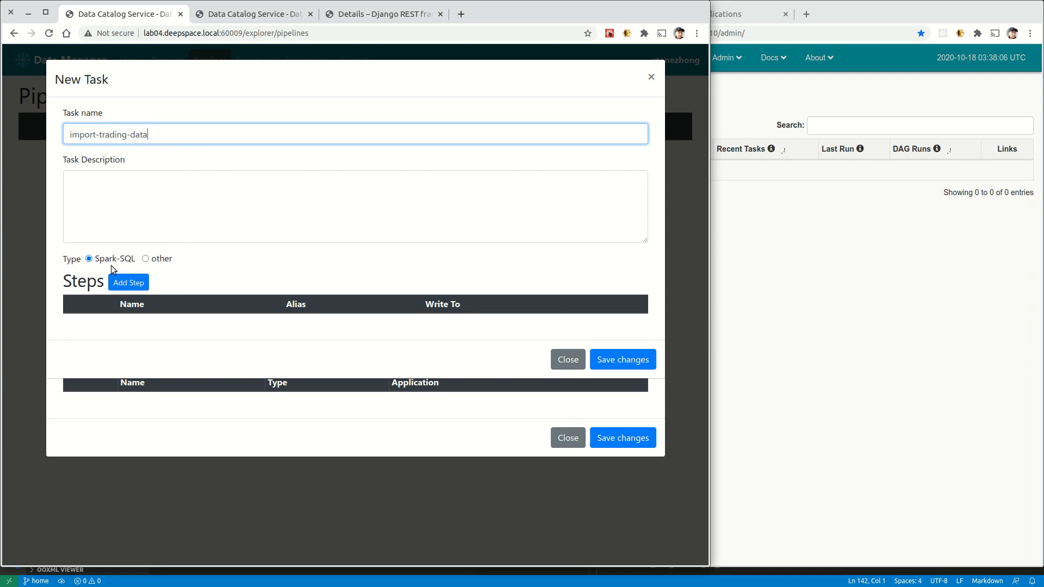
left_click(146, 259)
left_click(187, 298)
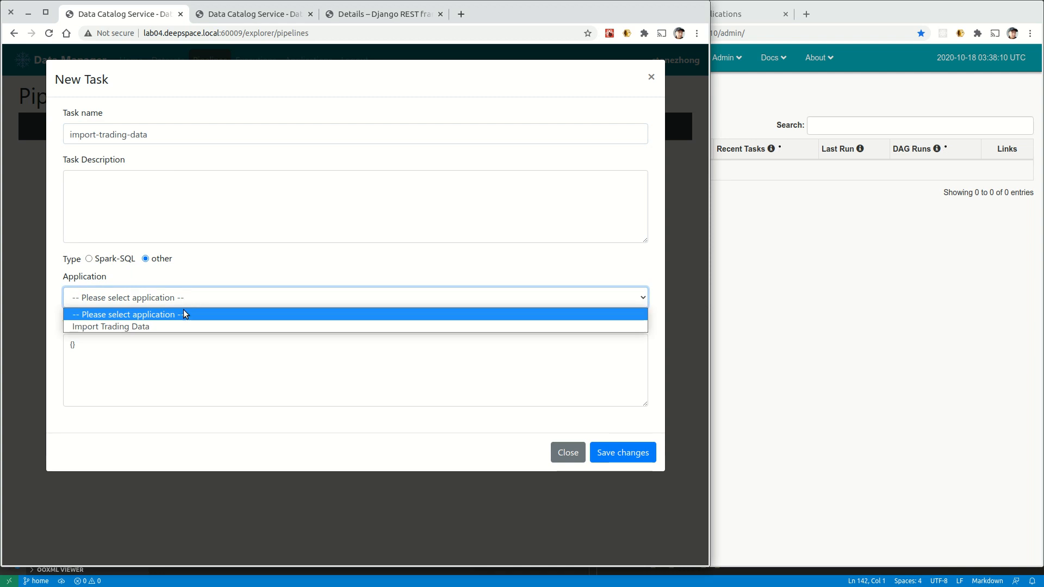
left_click(177, 323)
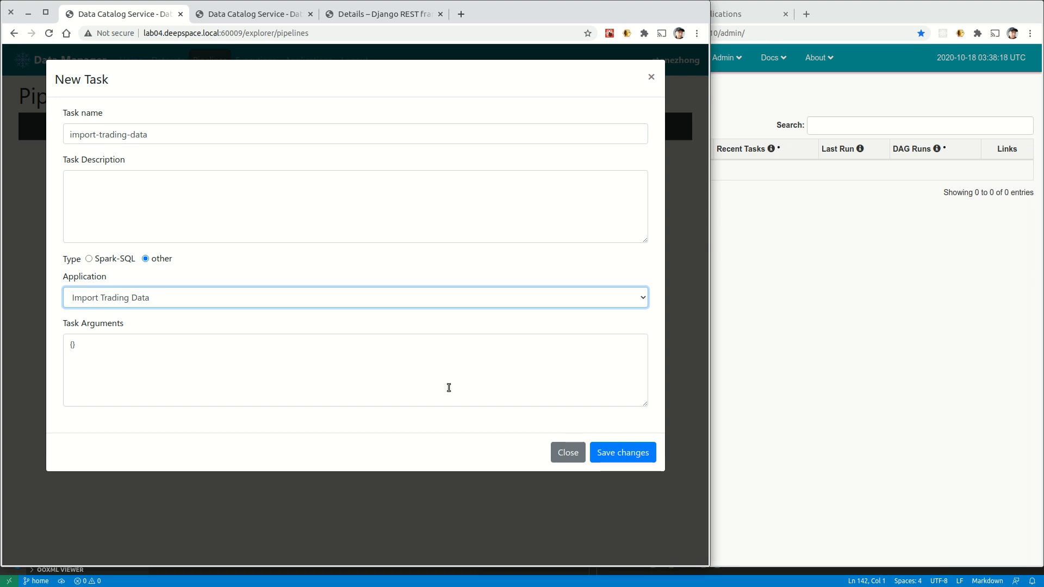
left_click(620, 454)
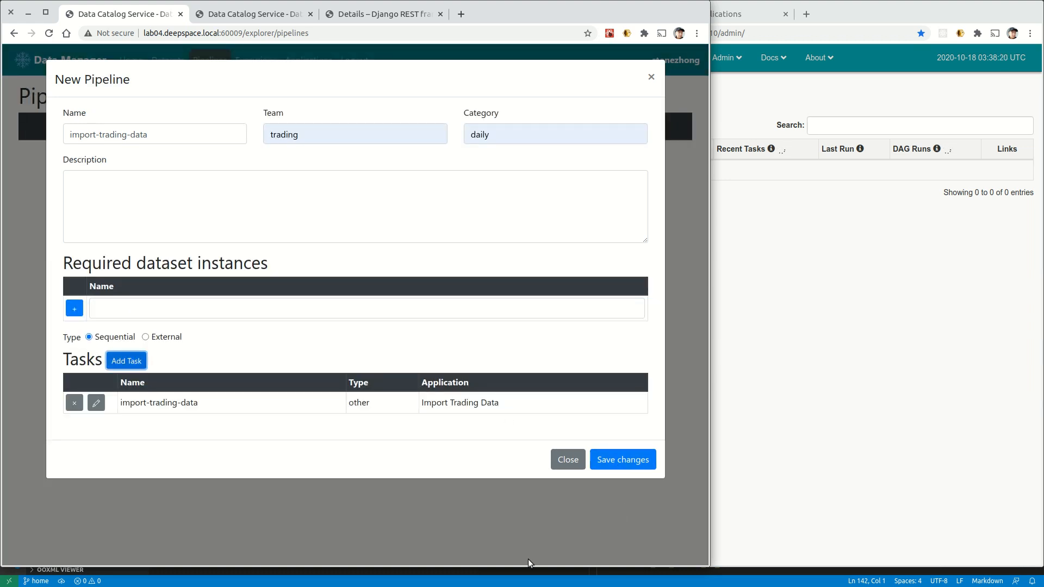
left_click(623, 460)
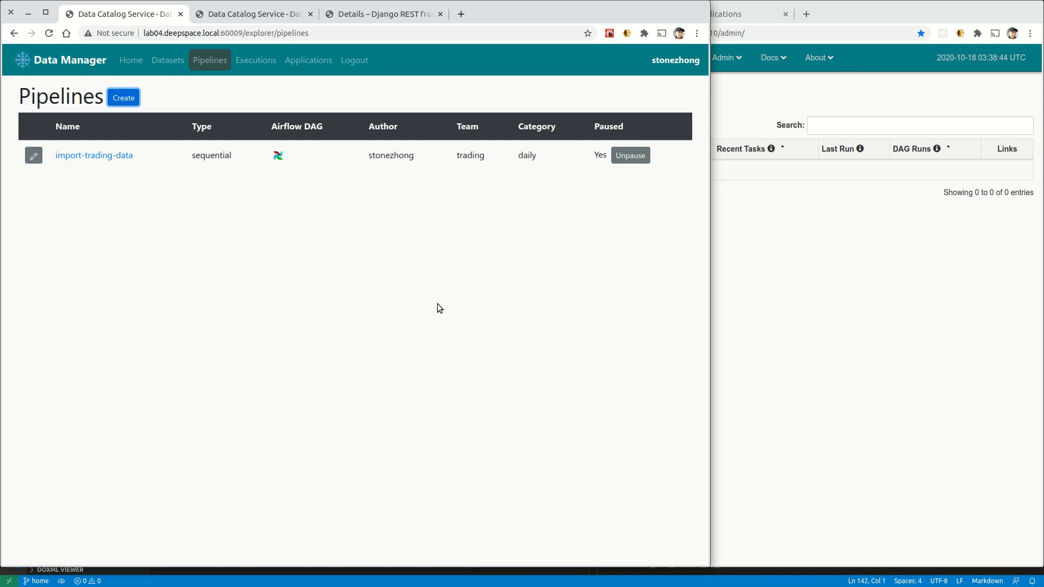
View the import-trading-data Airflow DAG in a new tab, then return to Data Manager.
right_click(280, 157)
left_click(295, 160)
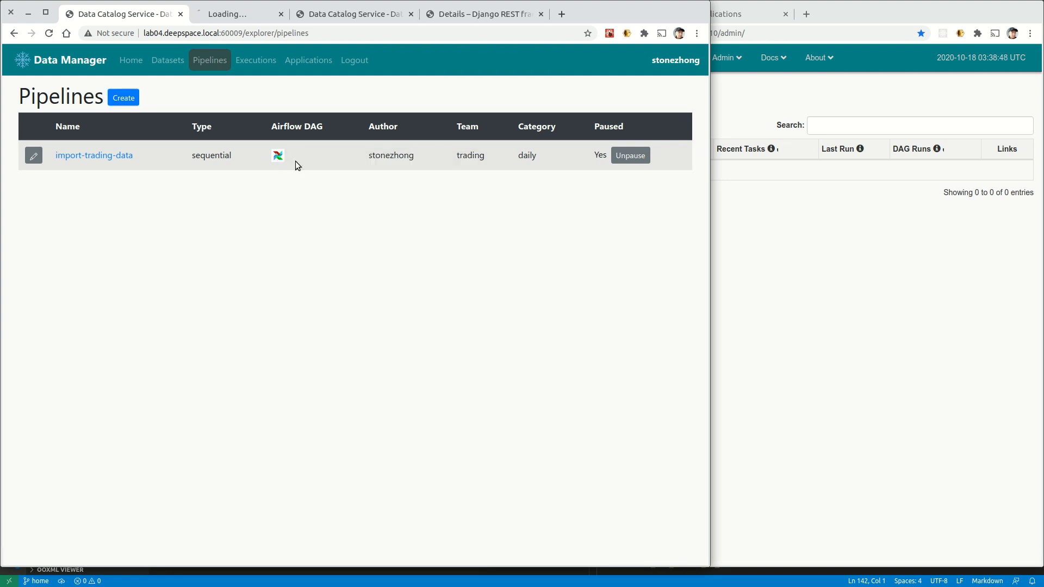
left_click(237, 16)
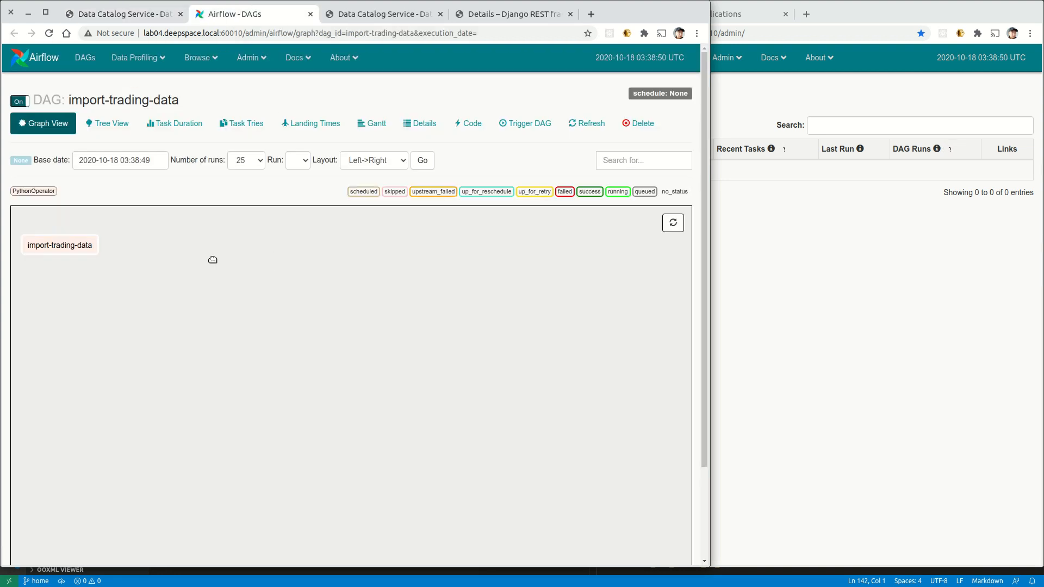
left_click(136, 17)
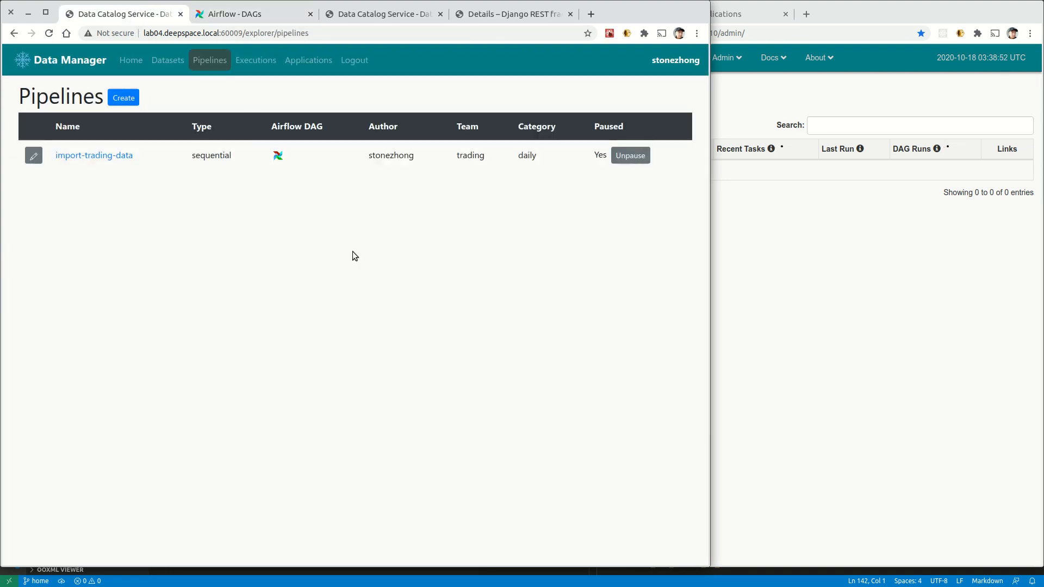
Start a new pipeline named top-picks for team tradings, category daily.
left_click(127, 101)
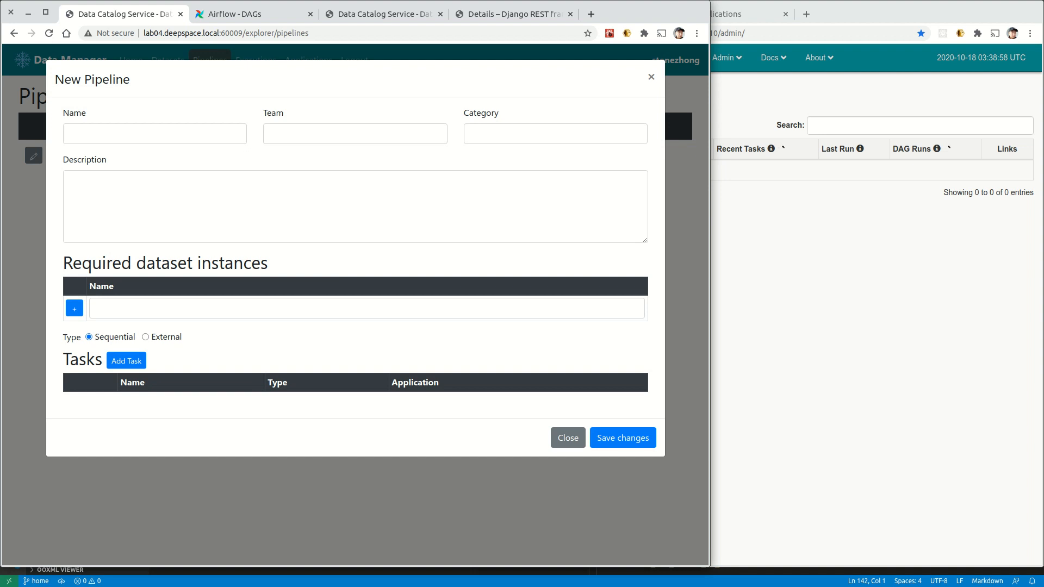
left_click(131, 130)
type("top-picks")
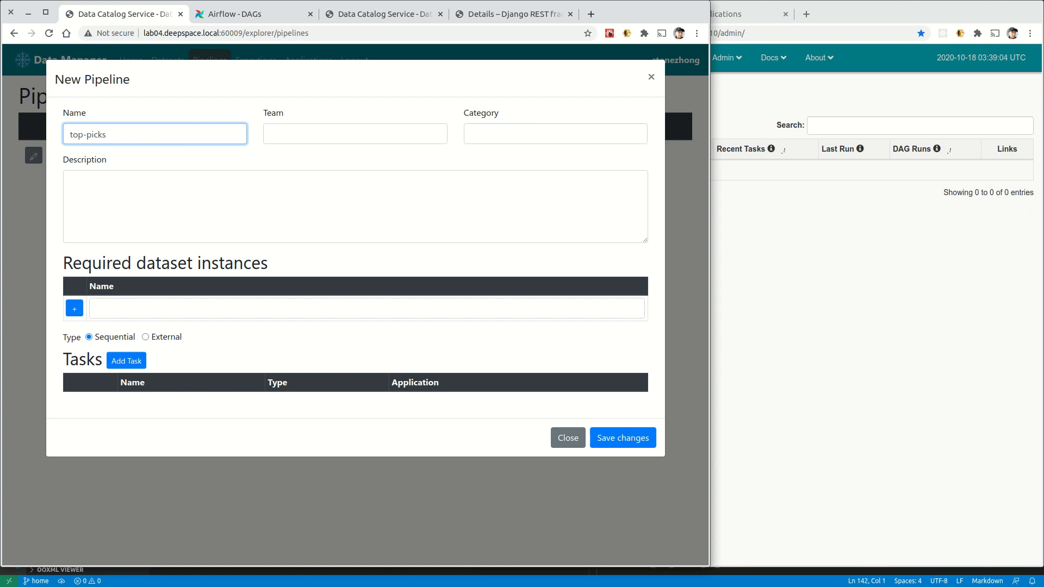
key("alt+Tab")
left_click(357, 136)
type("tradings")
left_click(499, 138)
left_click(493, 160)
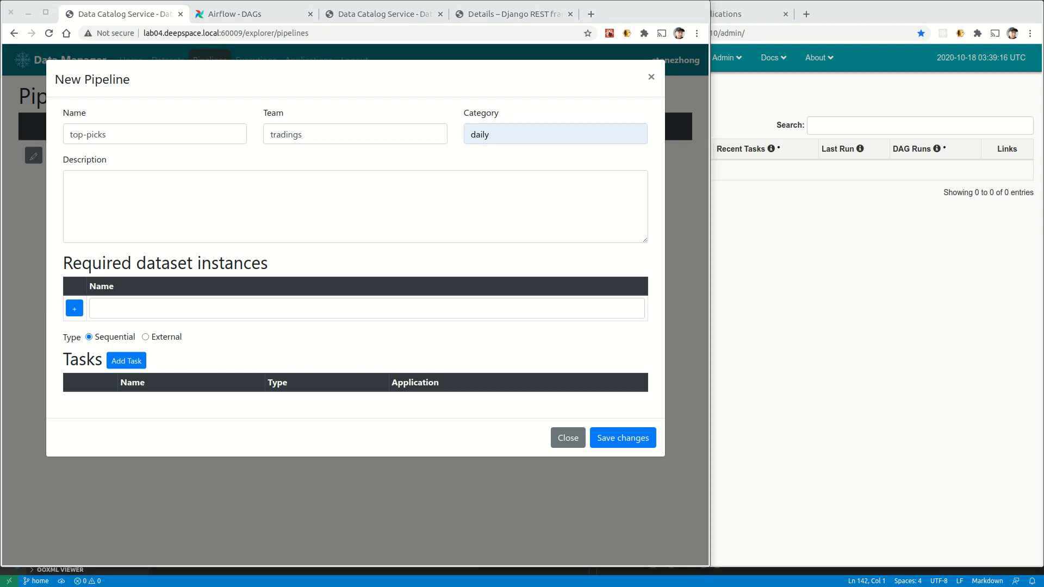
Require the dataset instance tradings:1.0:1/{{dt}} and open a new task form.
left_click(180, 306)
type("tradings:1.0:1/{{dt}}")
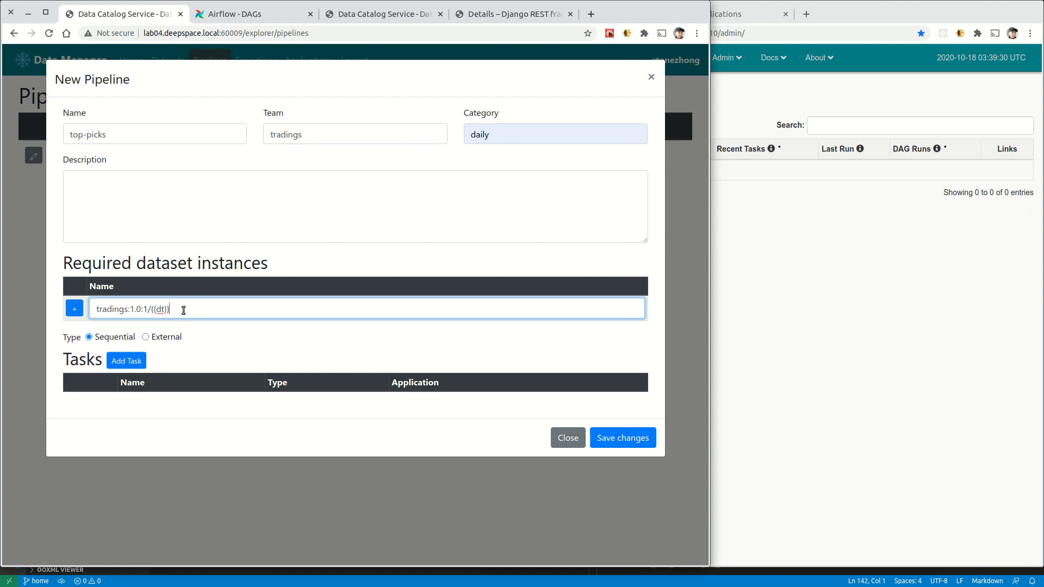
left_click_drag(182, 310, 95, 308)
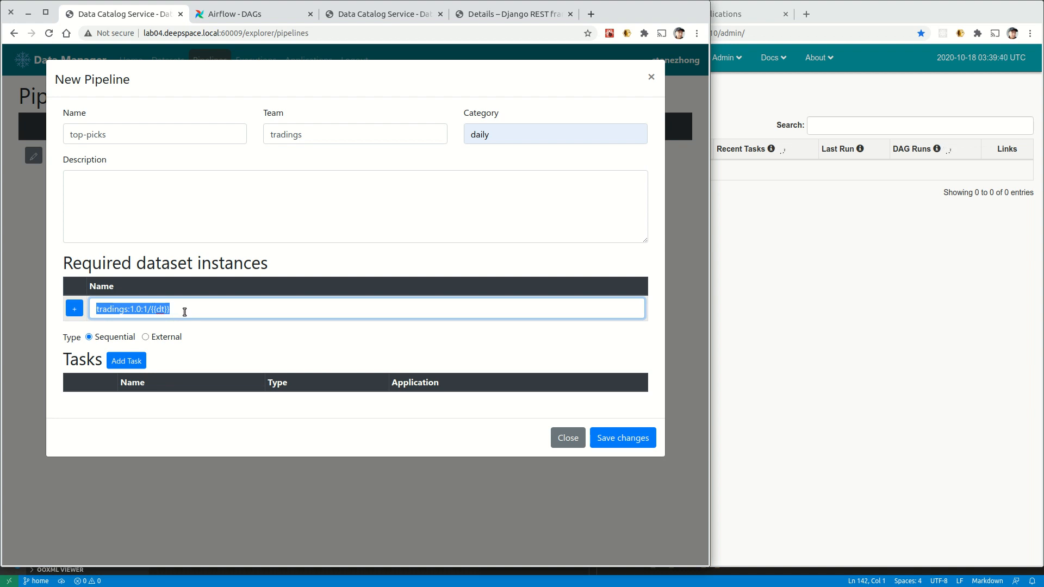
left_click(76, 310)
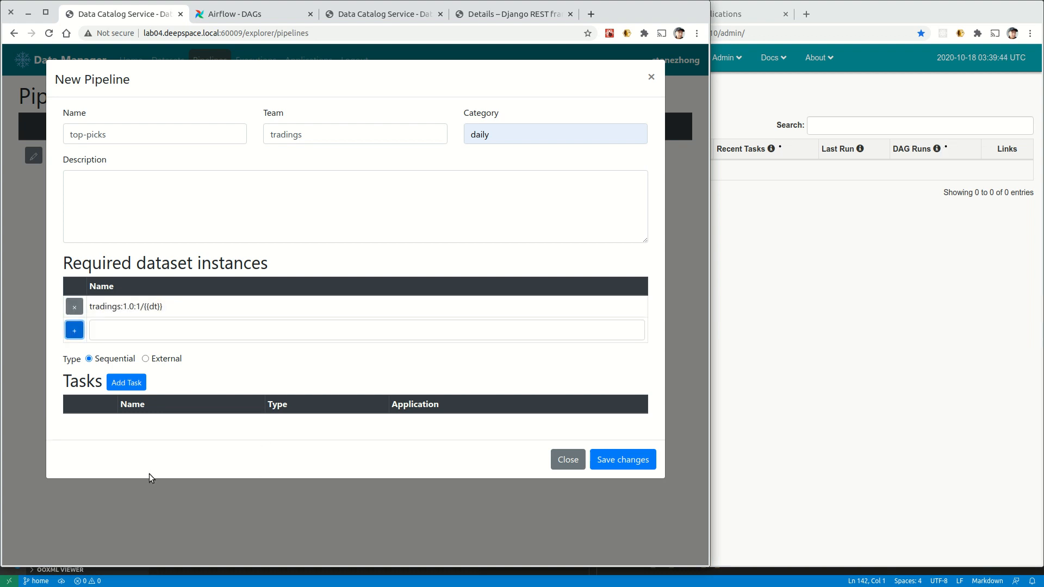
left_click(124, 385)
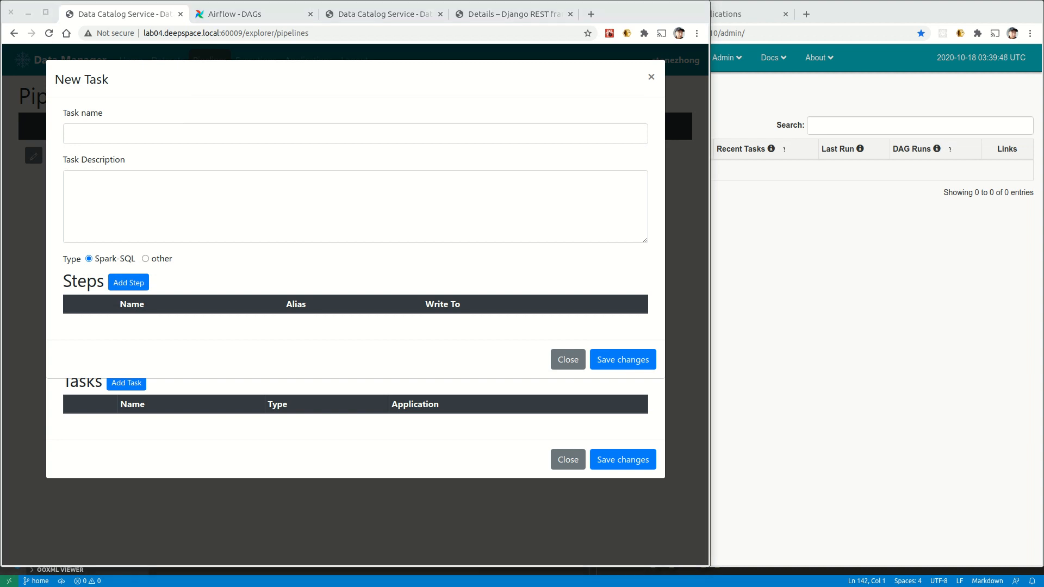
Name the task get-top-picks, keep the Spark-SQL type, and open a new SQL step.
left_click(110, 134)
type("get-top-picks")
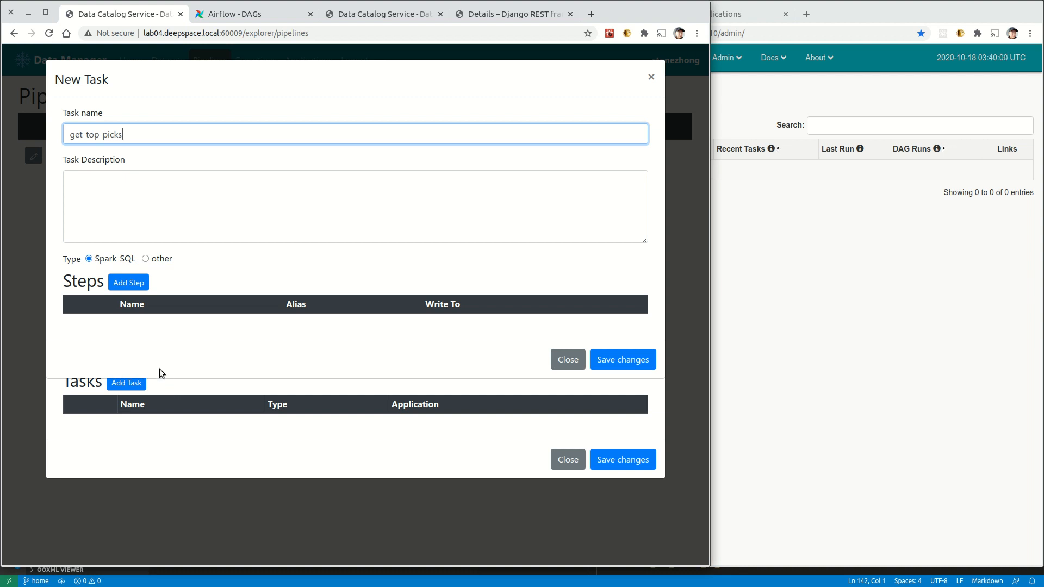
left_click(142, 285)
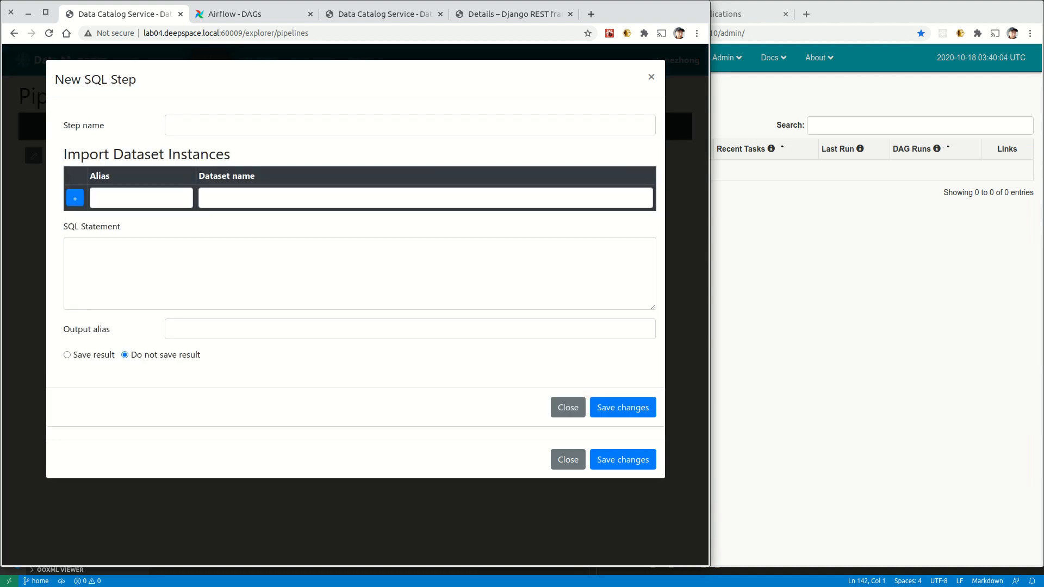
Name the step get-top-picks and import tradings:1.0:1/{{dt}} under alias tradings.
left_click(191, 127)
left_click(223, 169)
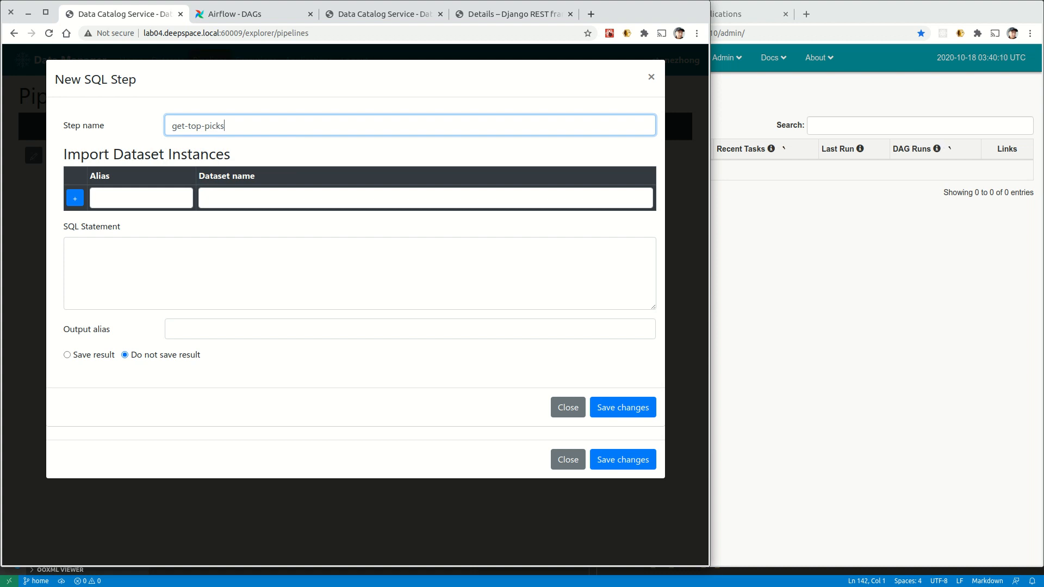
left_click(110, 197)
left_click(111, 221)
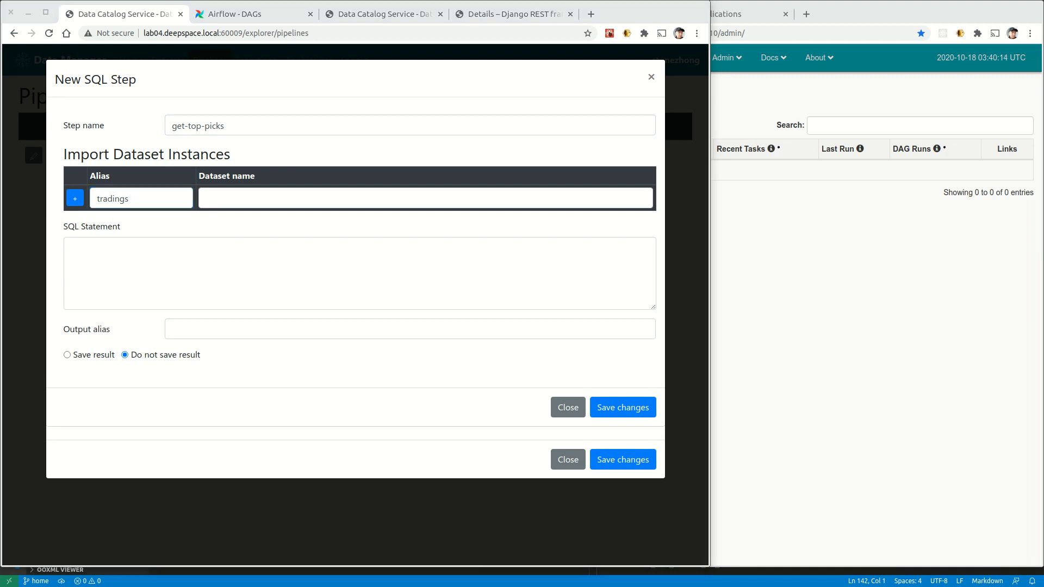
left_click(298, 199)
left_click(232, 226)
left_click(75, 198)
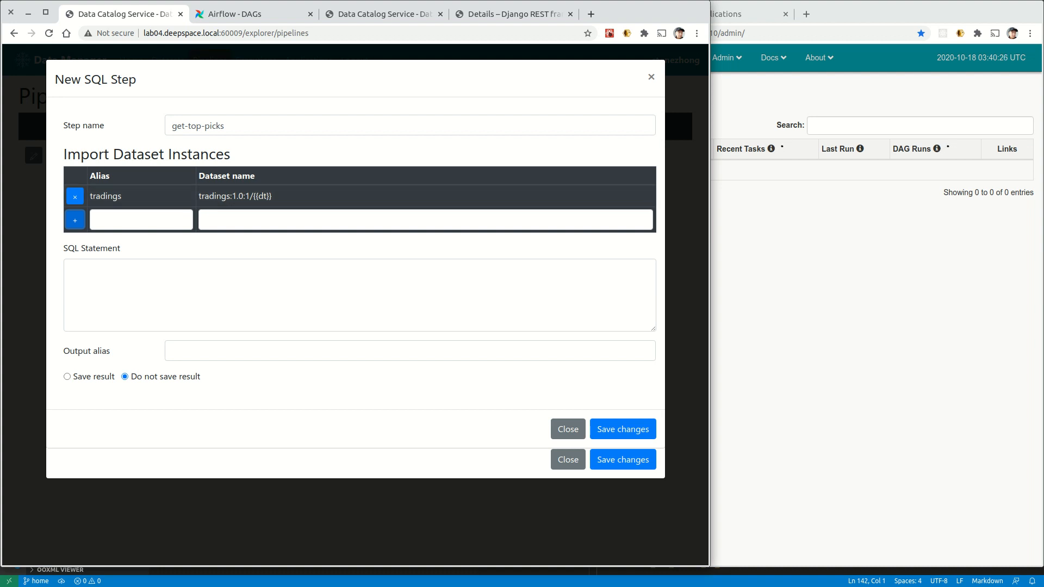
Paste the top-3 symbols-by-amount SQL query and enable saving the result.
left_click(189, 290)
type("SELECT symbol, SUM(amount) as TOTAL_VOLUME FROM tradings GROUP BY symbol ORDER BY SUM(amount) DESC LIMIT 3")
double_click(307, 269)
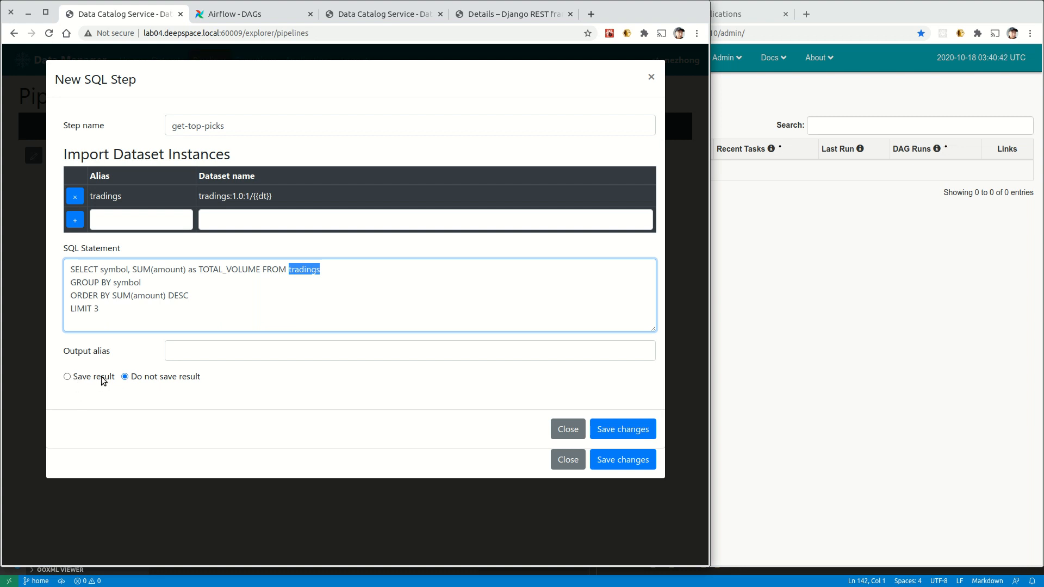
left_click(68, 378)
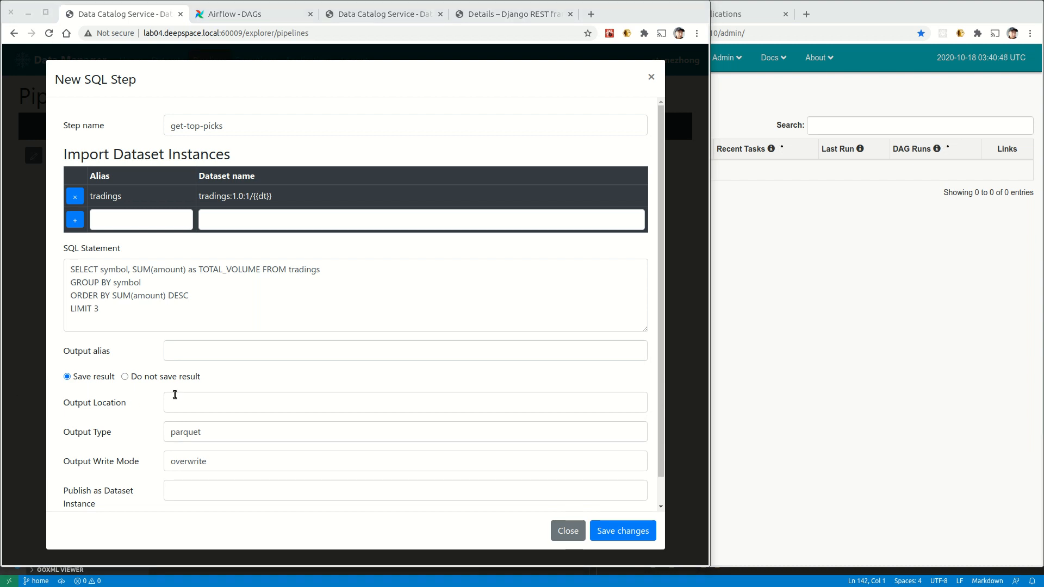
Output to hdfs:///data/top_picks/{{dt}}.parquet, publish as top_picks:1.0:1/{{dt}}, and save the step and task.
left_click(214, 401)
left_click(319, 433)
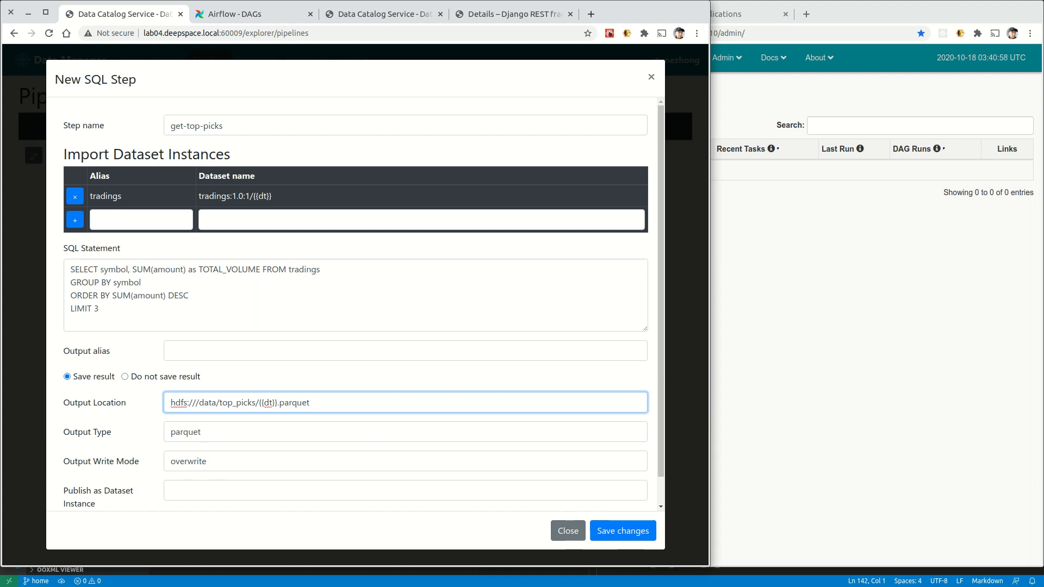
key("alt+Tab")
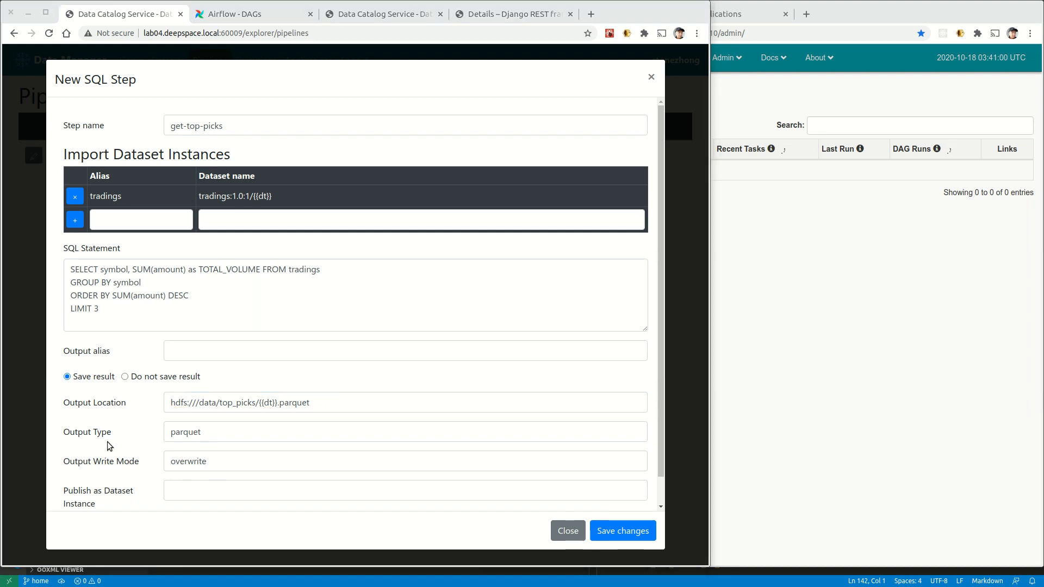
left_click(190, 491)
key("Down")
key("Down")
key("Return")
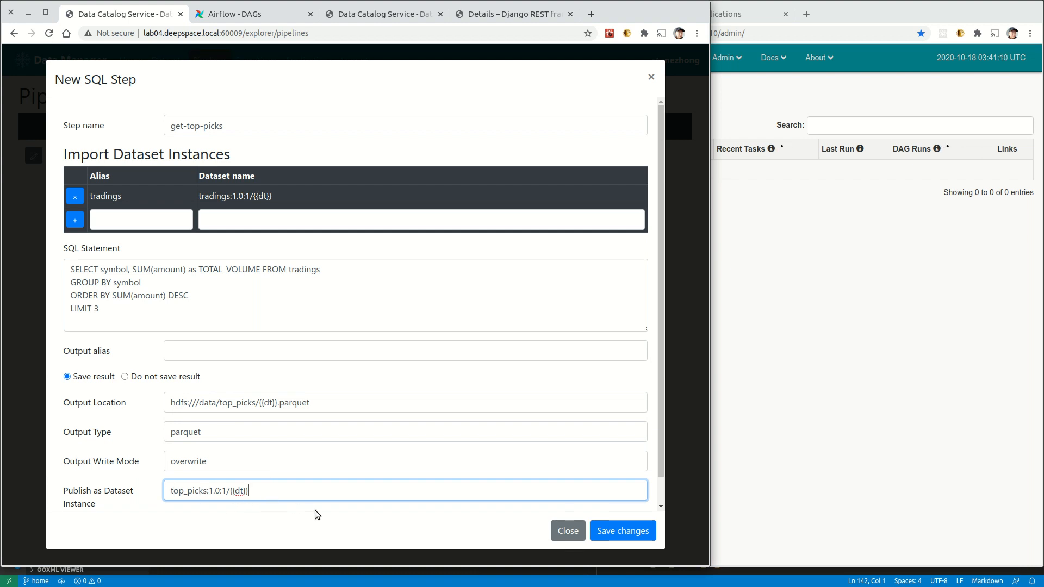
left_click(621, 531)
left_click(627, 386)
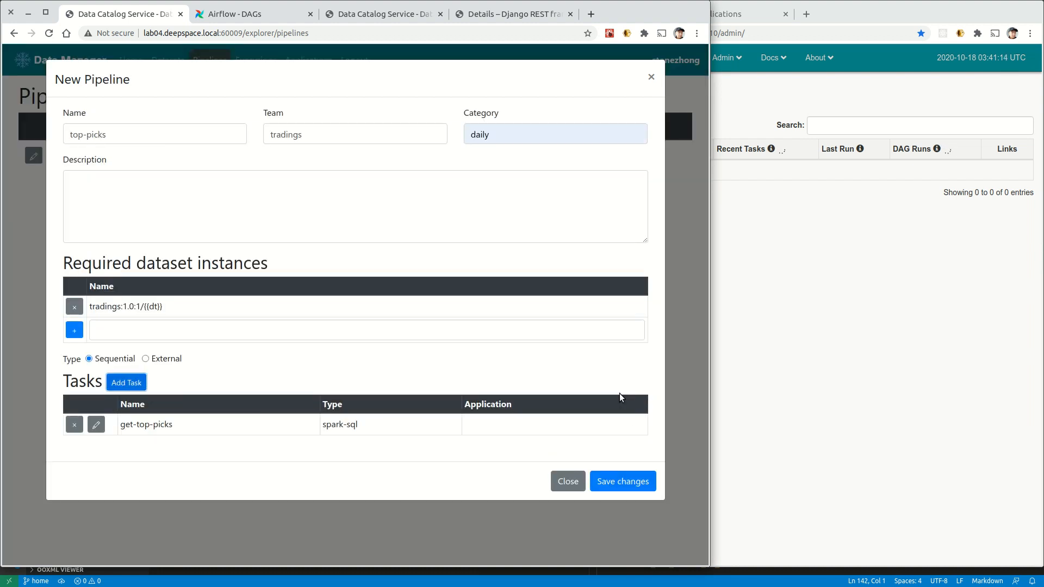
Save the top-picks pipeline and switch to the Airflow window.
left_click(629, 489)
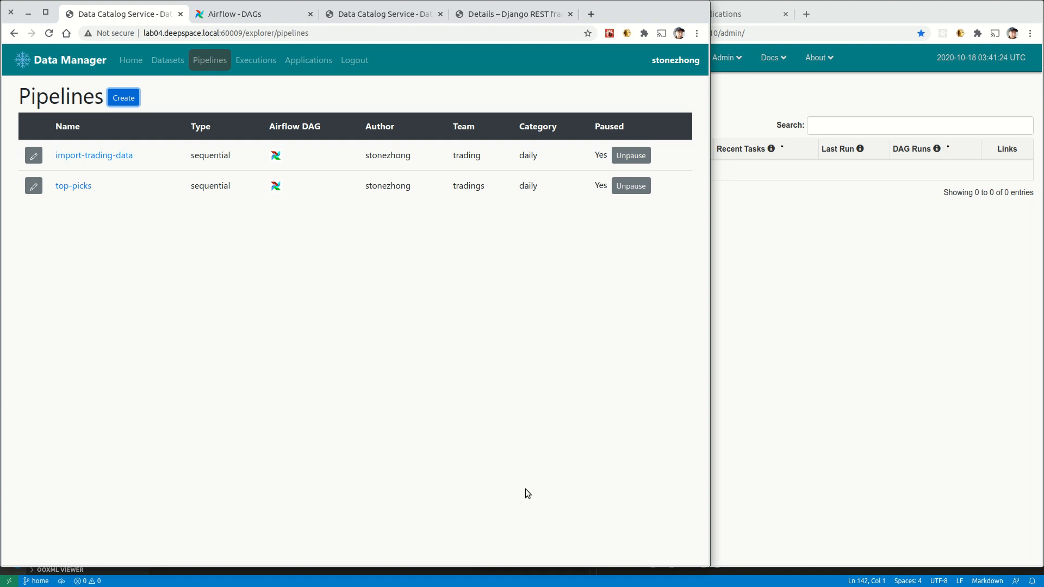
left_click(831, 354)
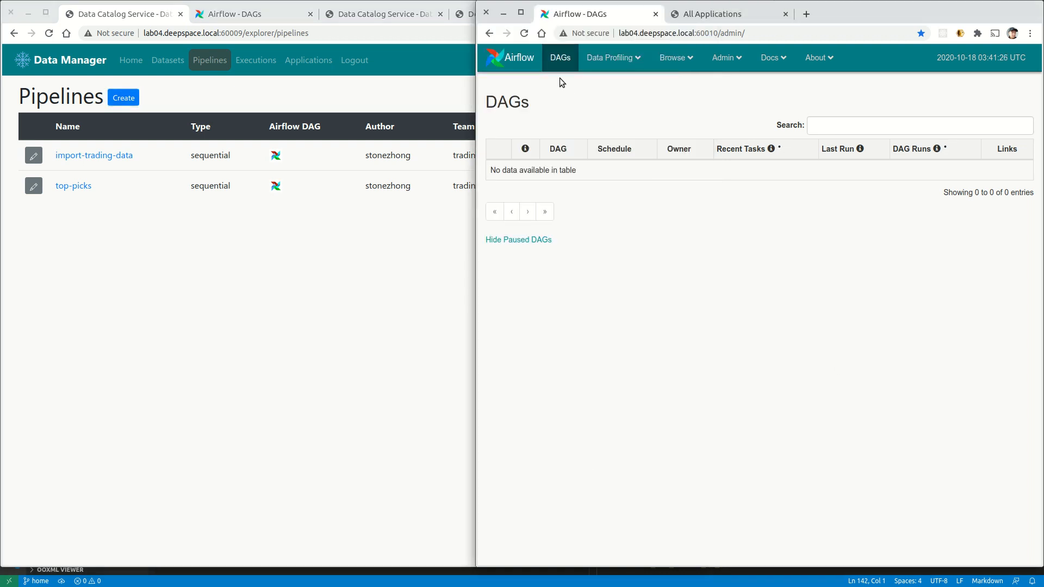
Reload Airflow's DAG list until top-picks appears beside import-trading-data, then return to Data Manager.
left_click(524, 33)
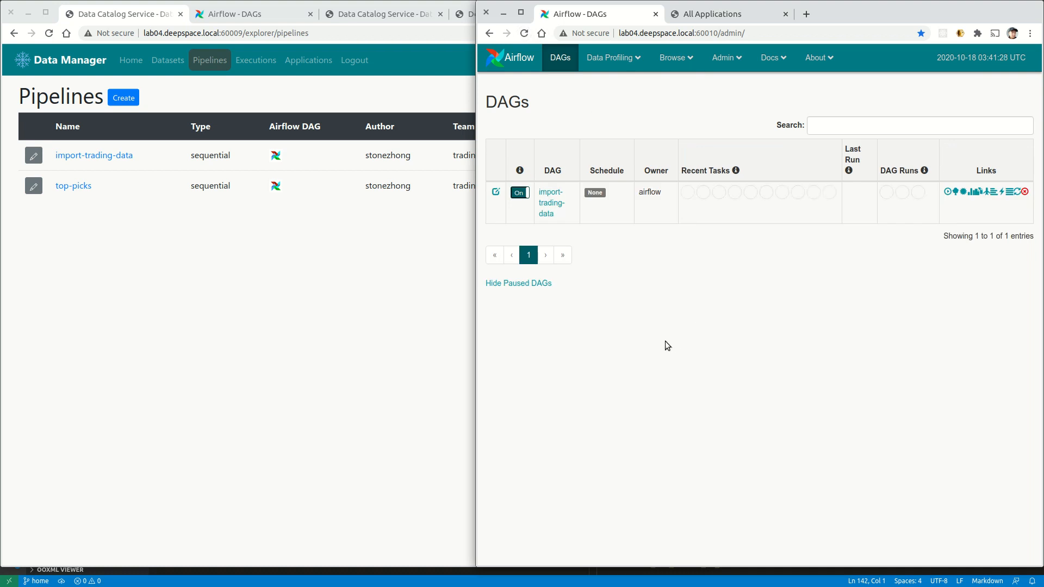
left_click(524, 34)
left_click(524, 34)
left_click(523, 38)
left_click(523, 37)
left_click(524, 36)
left_click(523, 37)
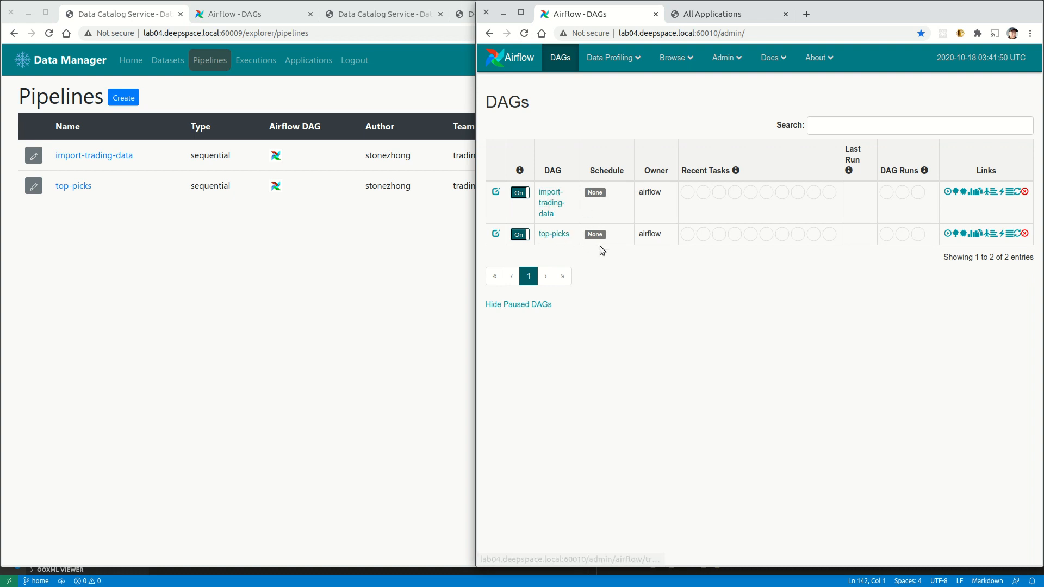
left_click(252, 362)
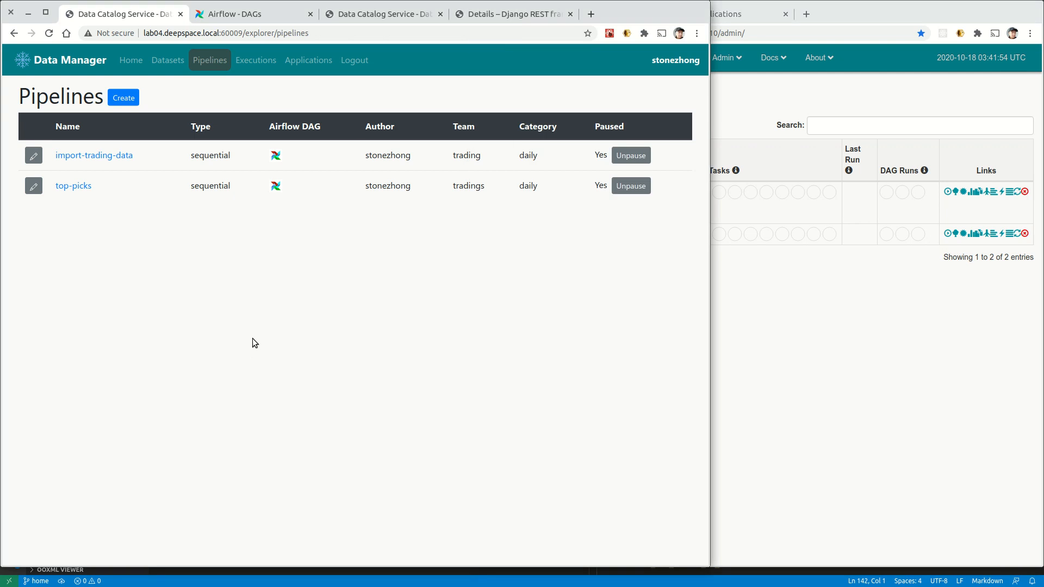
Start a new execution named test-daily with category daily.
left_click(255, 60)
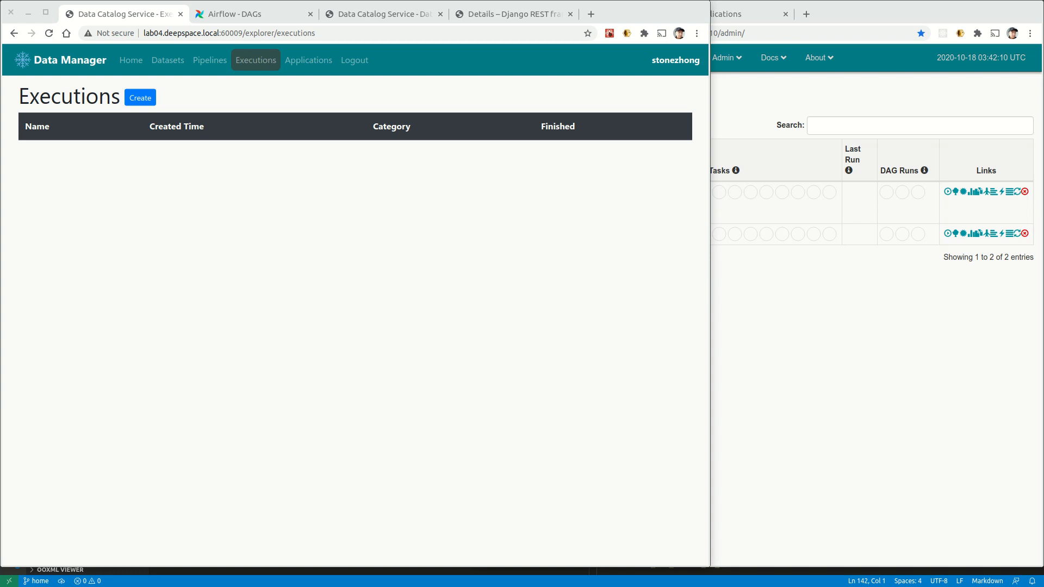
left_click(146, 99)
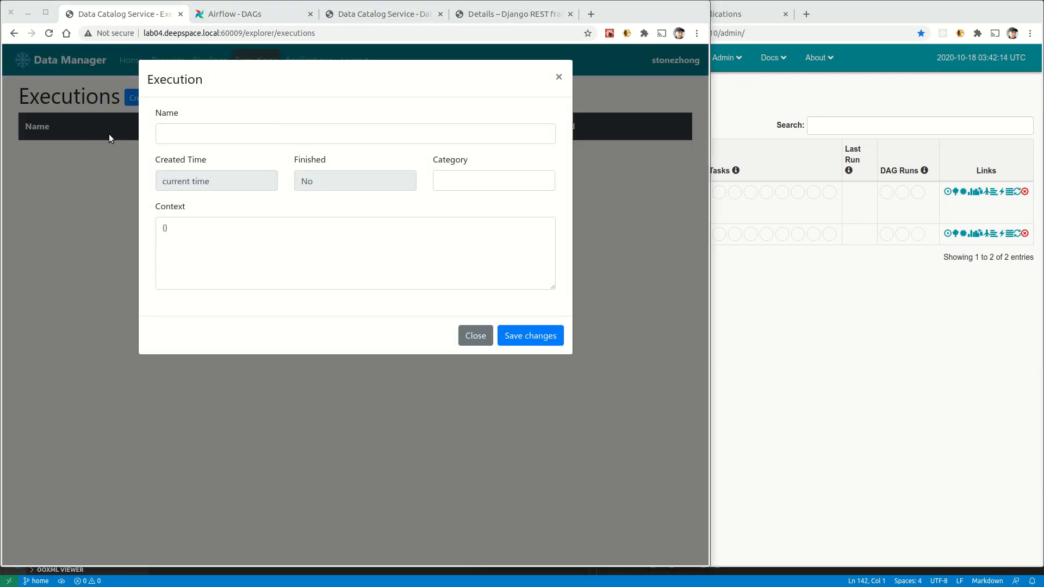
left_click(233, 135)
type("test-daily")
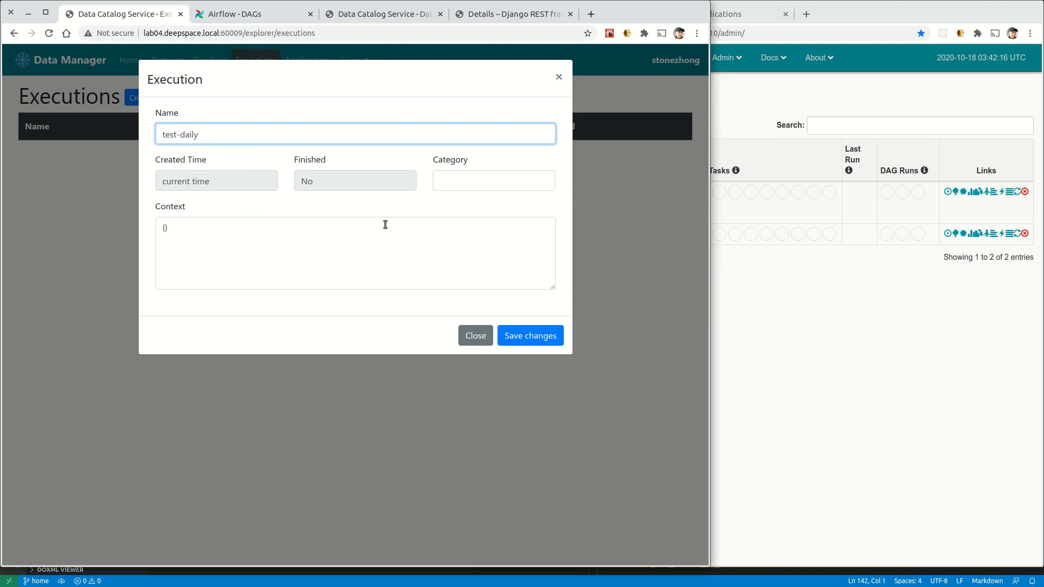
left_click(439, 181)
left_click(449, 202)
Enter the context {"dt": "2020-10-05"} and save the execution.
left_click(166, 225)
key("Return")
key("Up")
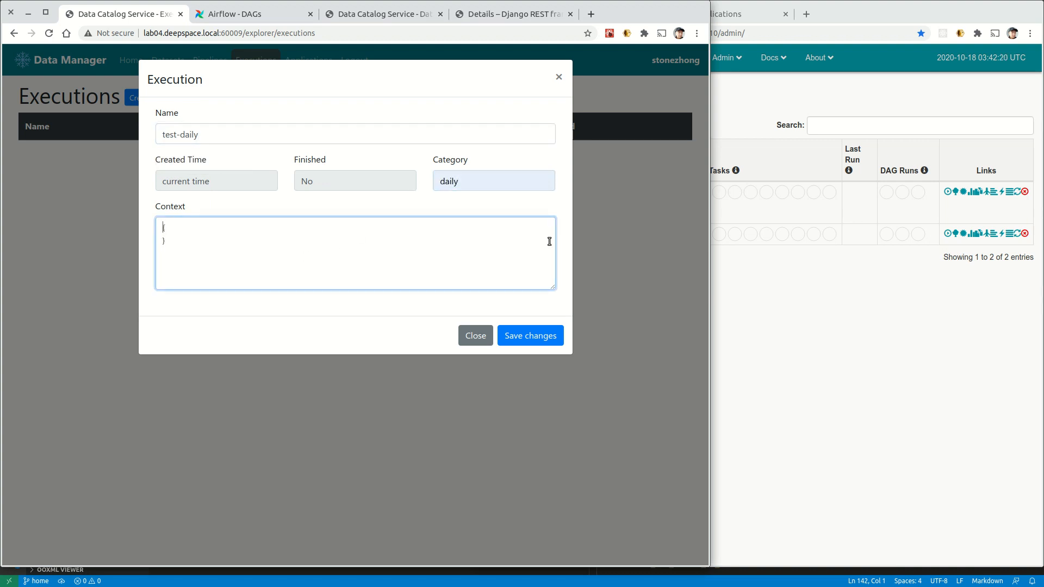
key("Return")
type("\"dt\": \"2020-10-05\"")
left_click(530, 342)
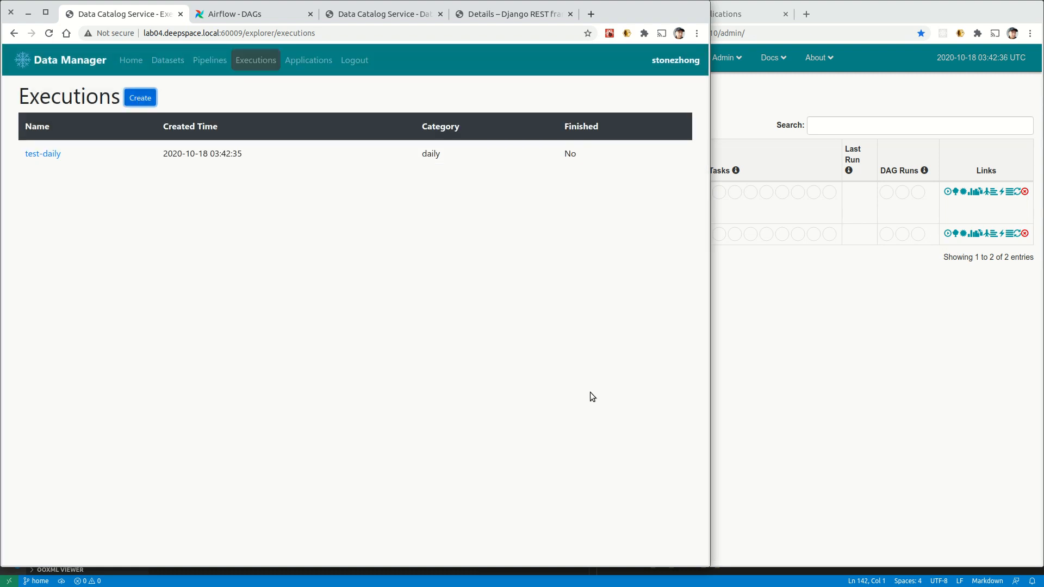
Attach the import-trading-data and top-picks pipelines to the test-daily execution.
left_click(48, 154)
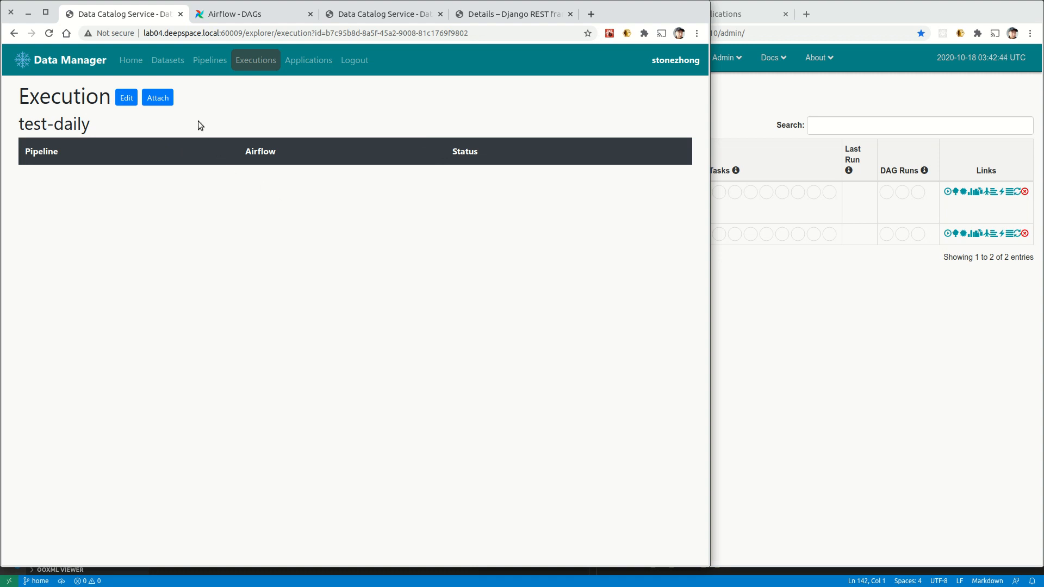
left_click(157, 98)
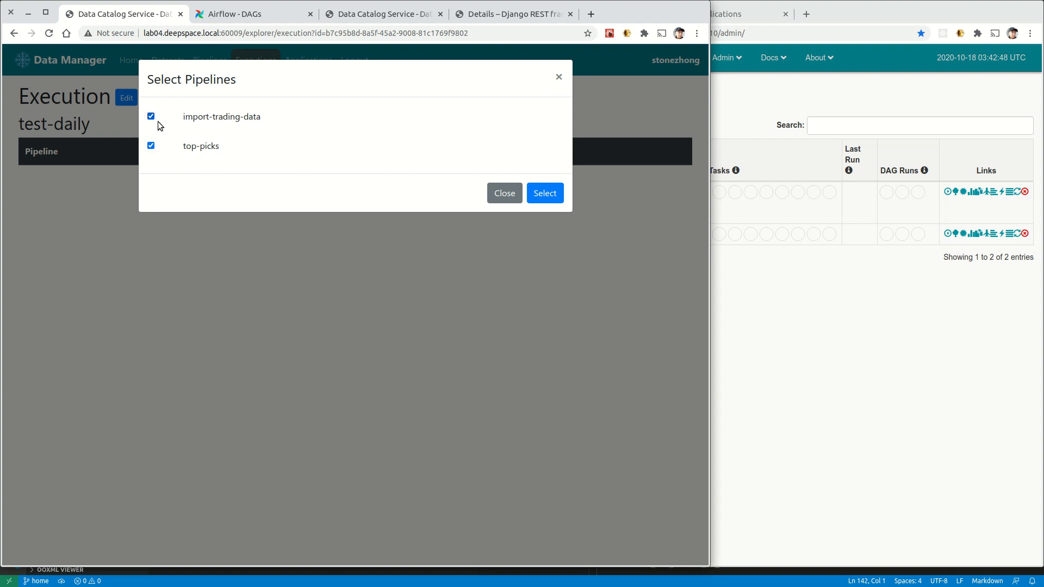
left_click(542, 194)
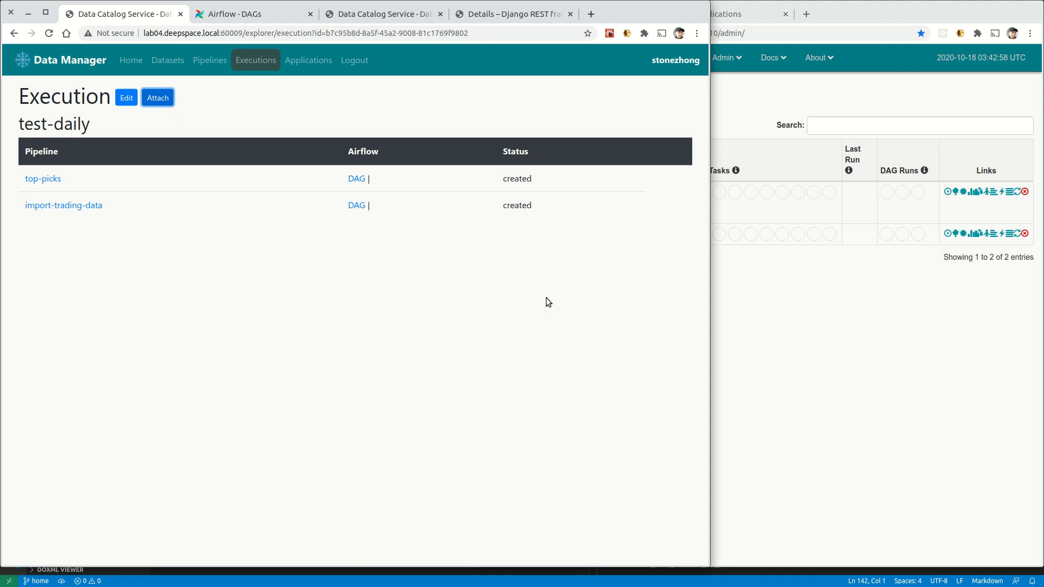
left_click(211, 57)
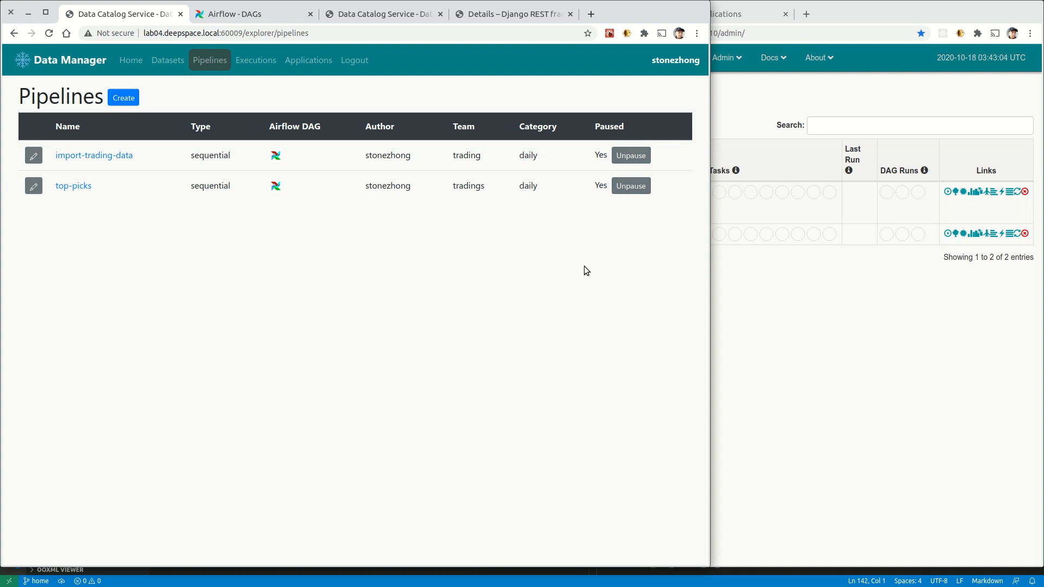
Unpause import-trading-data and top-picks, then confirm both finished in test-daily.
left_click(631, 156)
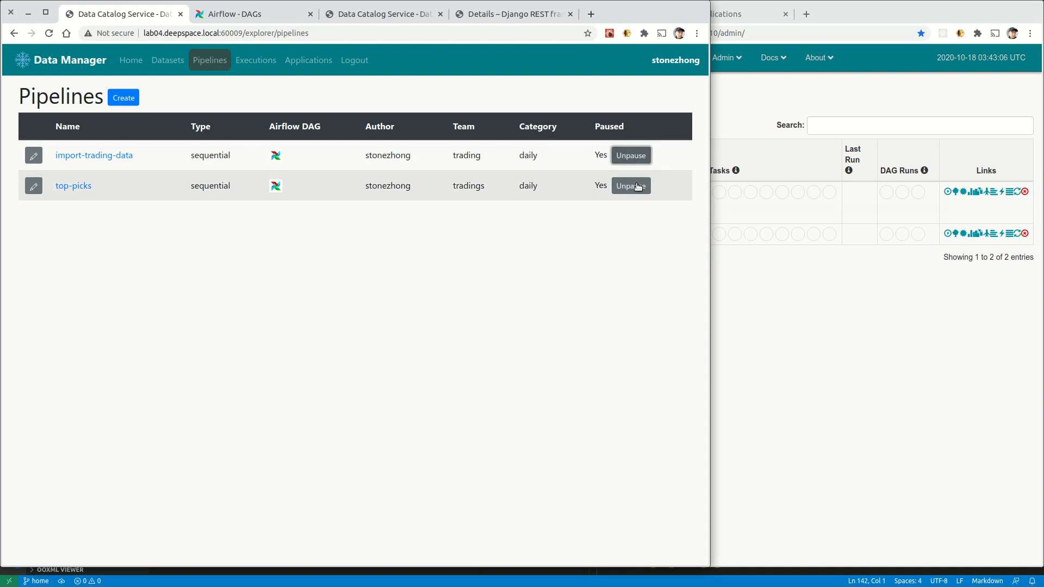
left_click(633, 188)
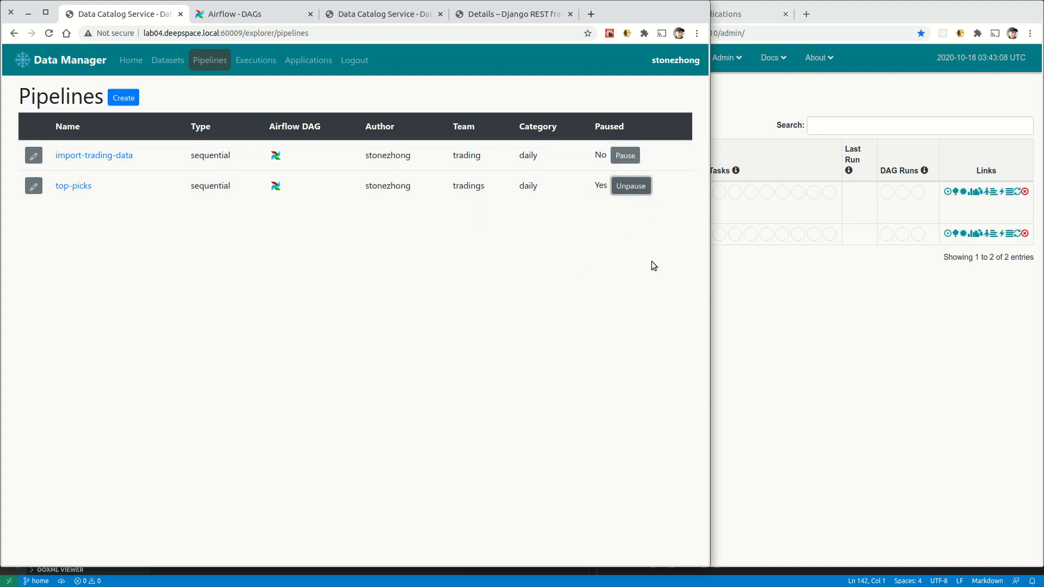
left_click(270, 66)
left_click(36, 155)
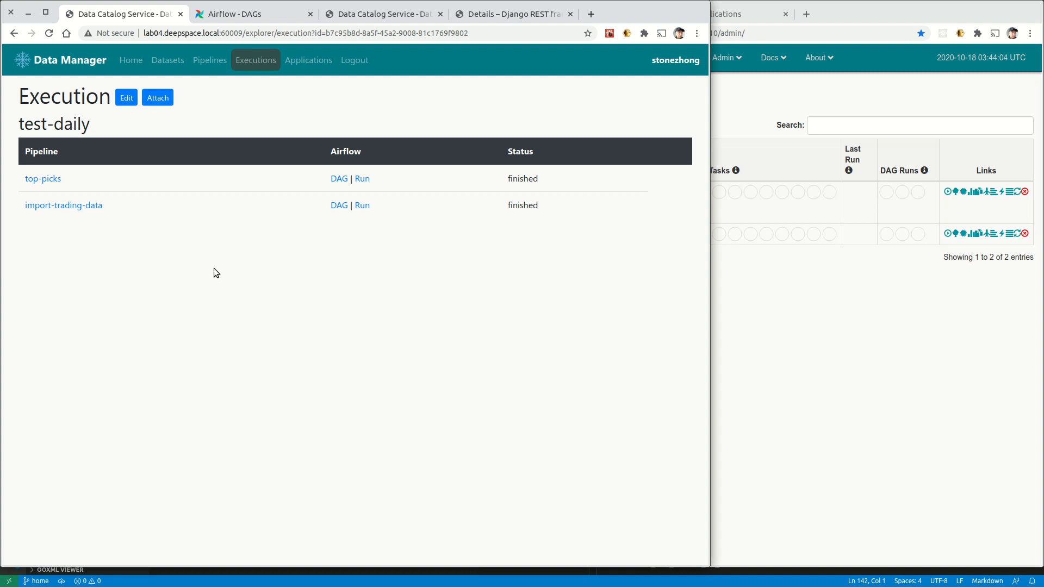
Review the new 2020-10-05 instance of the tradings dataset.
left_click(164, 62)
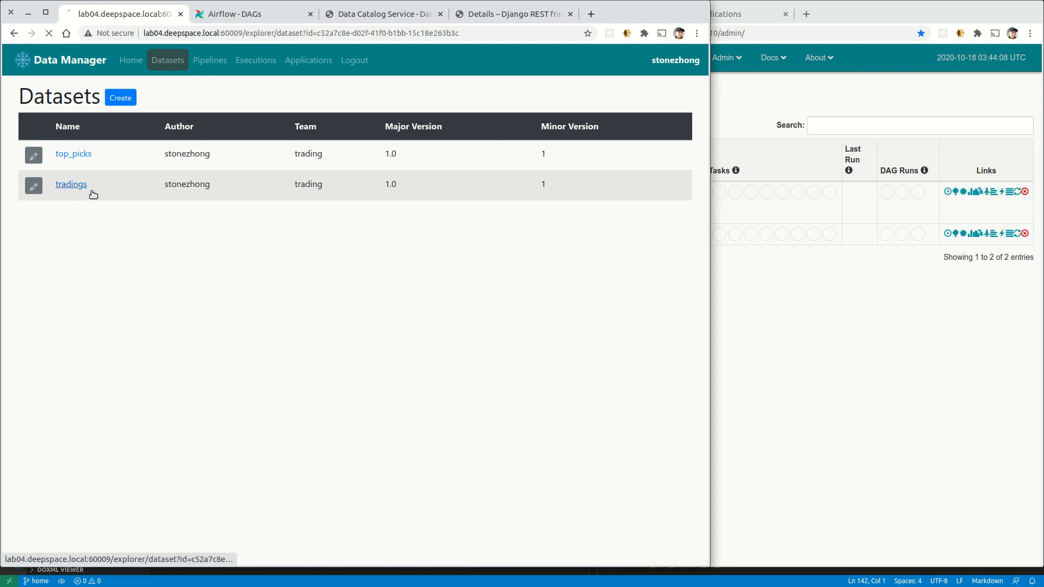
left_click(77, 185)
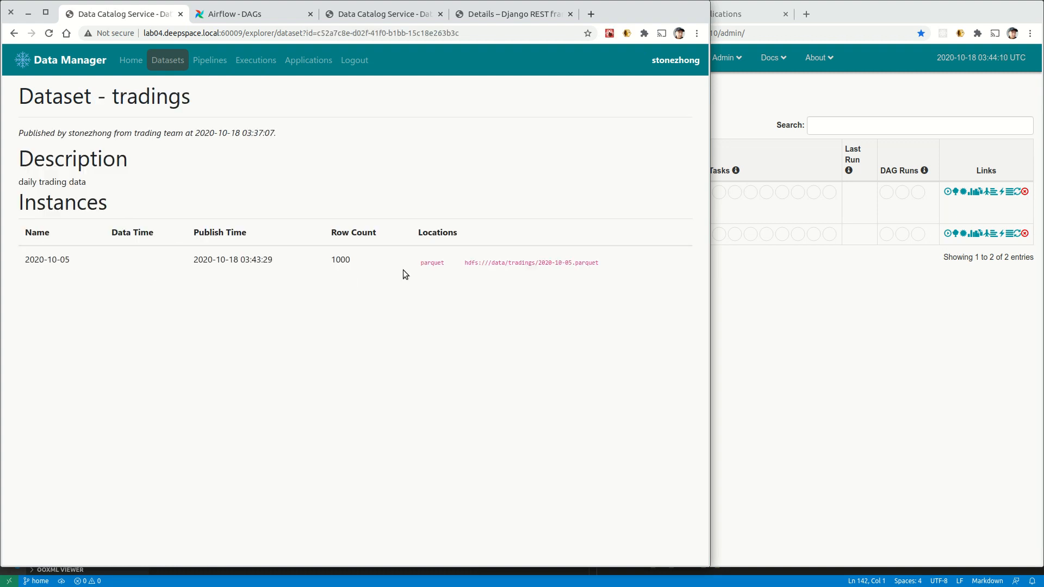
left_click_drag(29, 261, 66, 262)
left_click(77, 269)
Copy the hdfs parquet location of the top_picks 2020-10-05 instance.
left_click(166, 61)
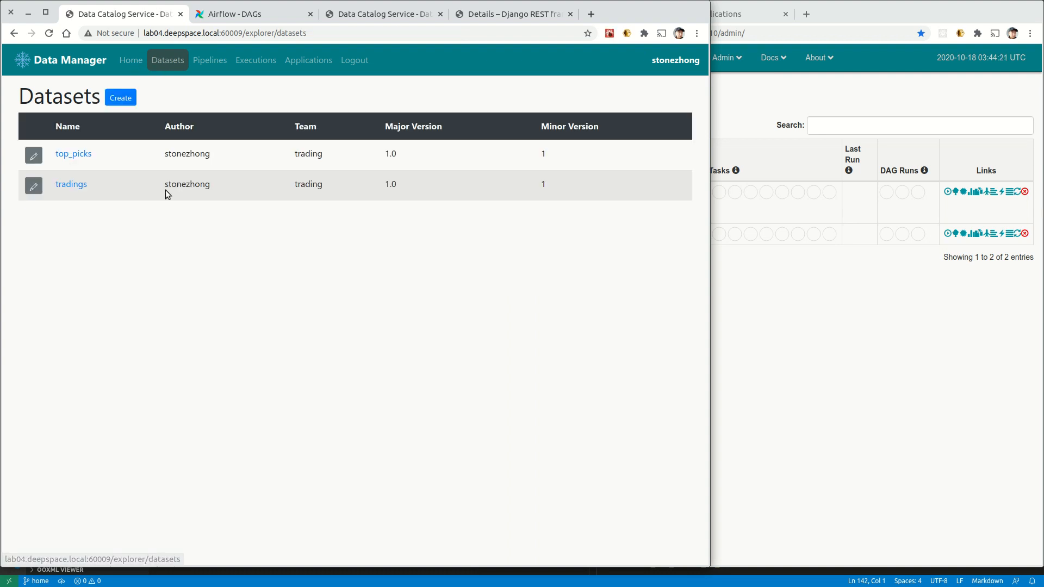
left_click(79, 156)
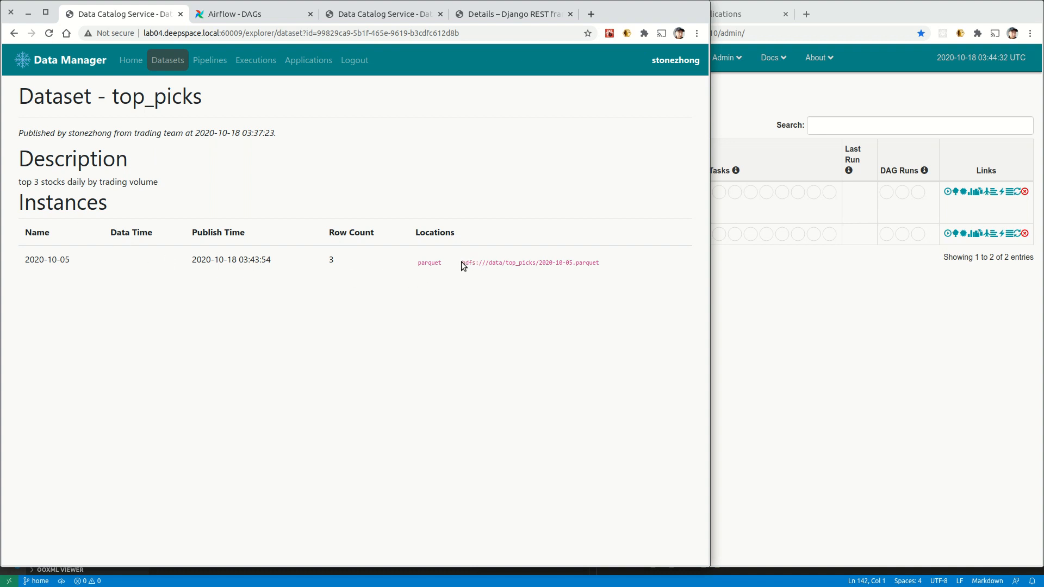
left_click_drag(463, 263, 572, 264)
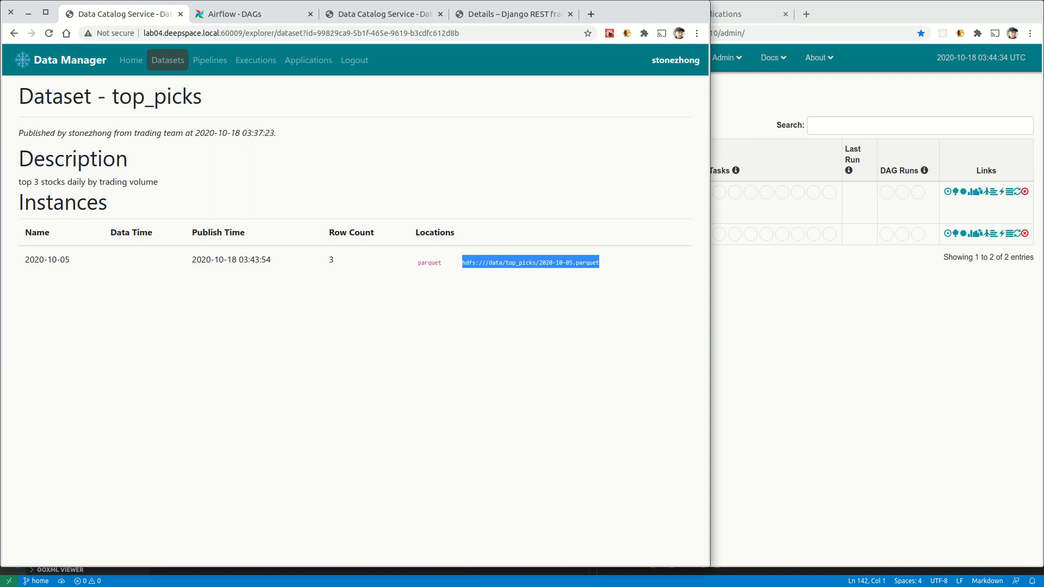
key("alt+Tab")
left_click_drag(0, 51, 549, 48)
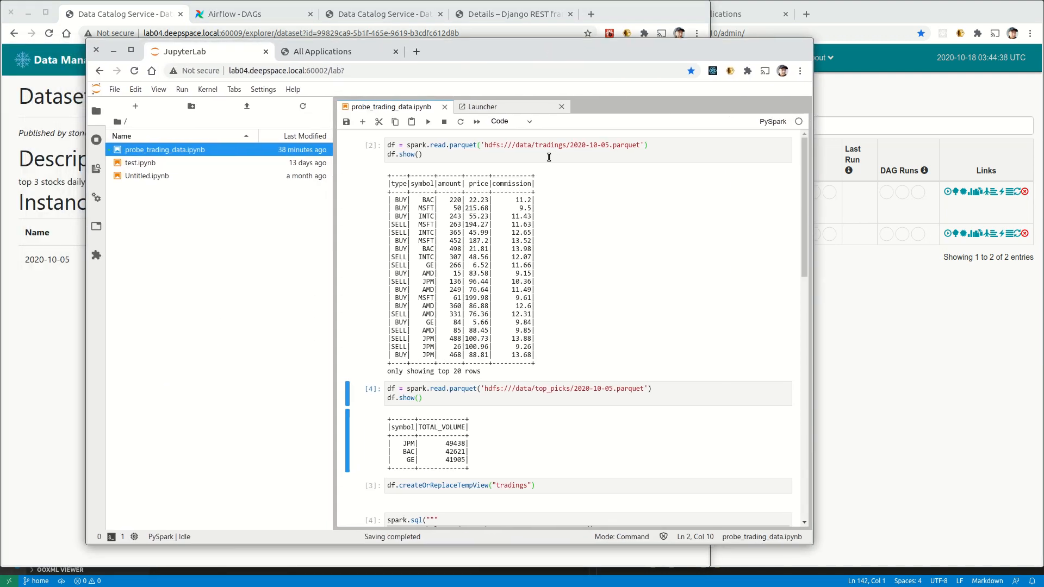
Re-run notebook cells [2] and [4] to show the fresh 2020-10-05 tradings and top_picks data.
left_click(492, 154)
key("shift+Return")
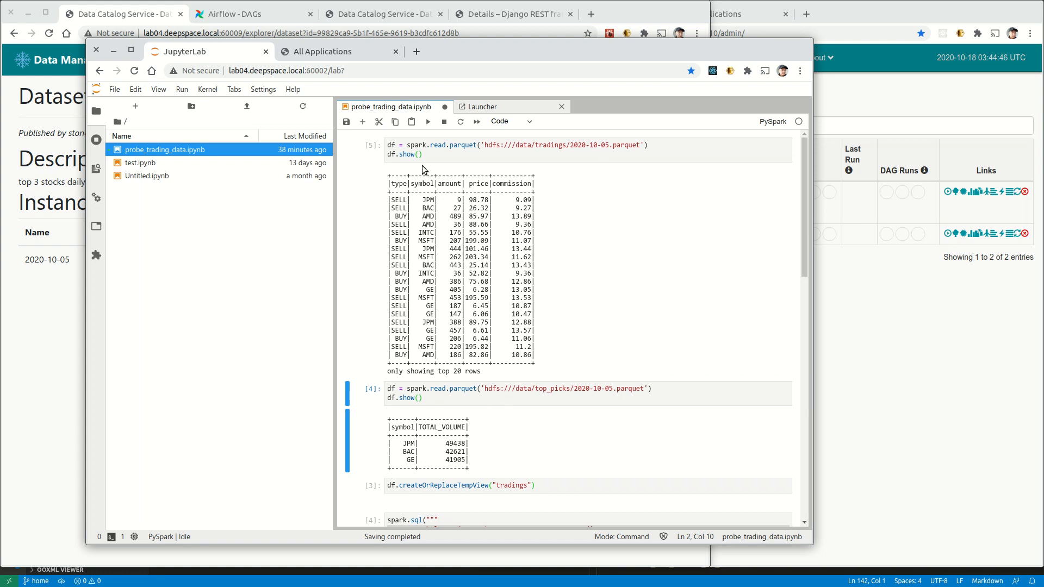
left_click(470, 400)
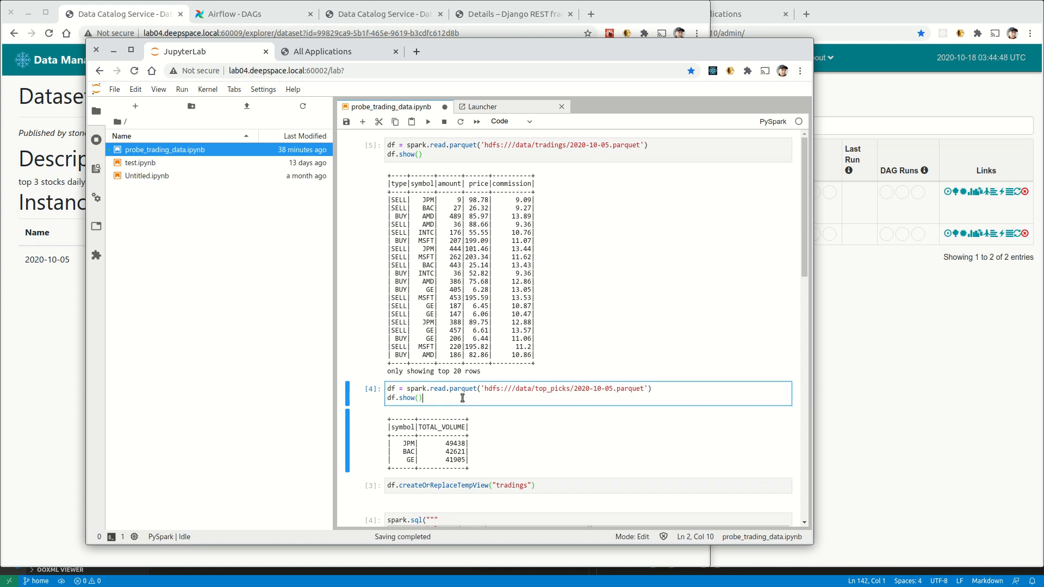
key("shift+Return")
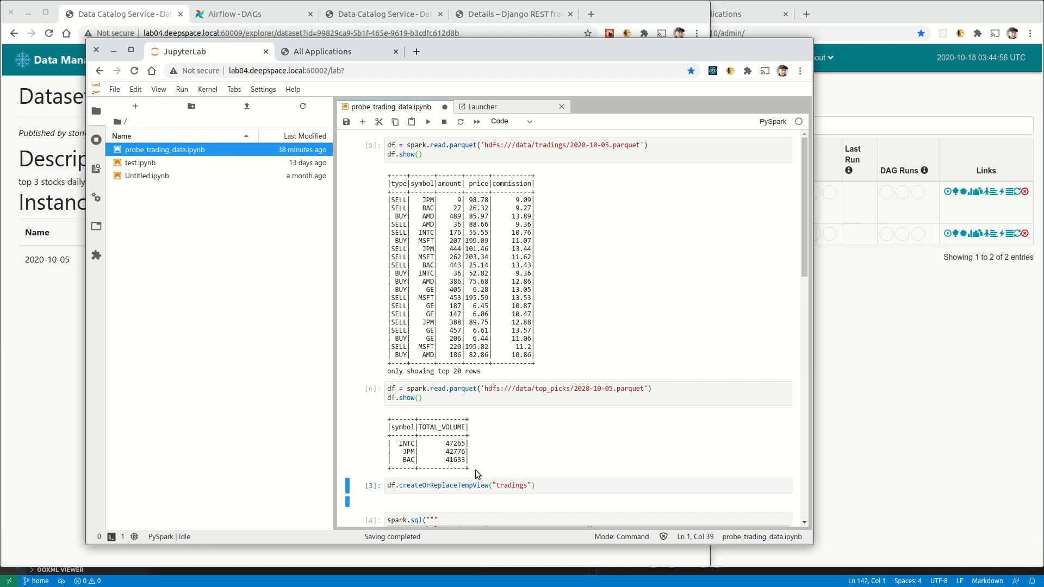
left_click_drag(608, 48, 0, 70)
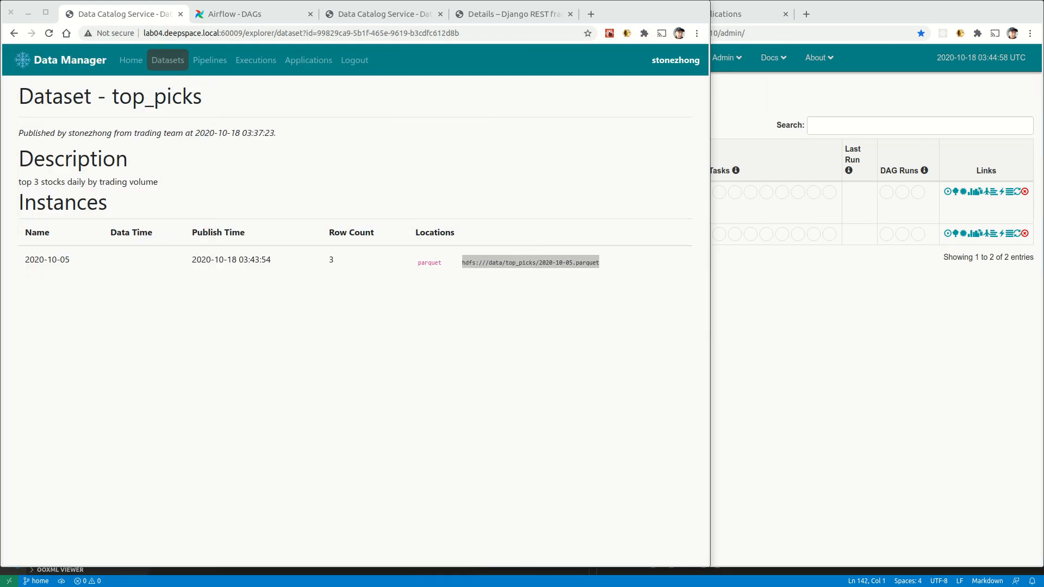